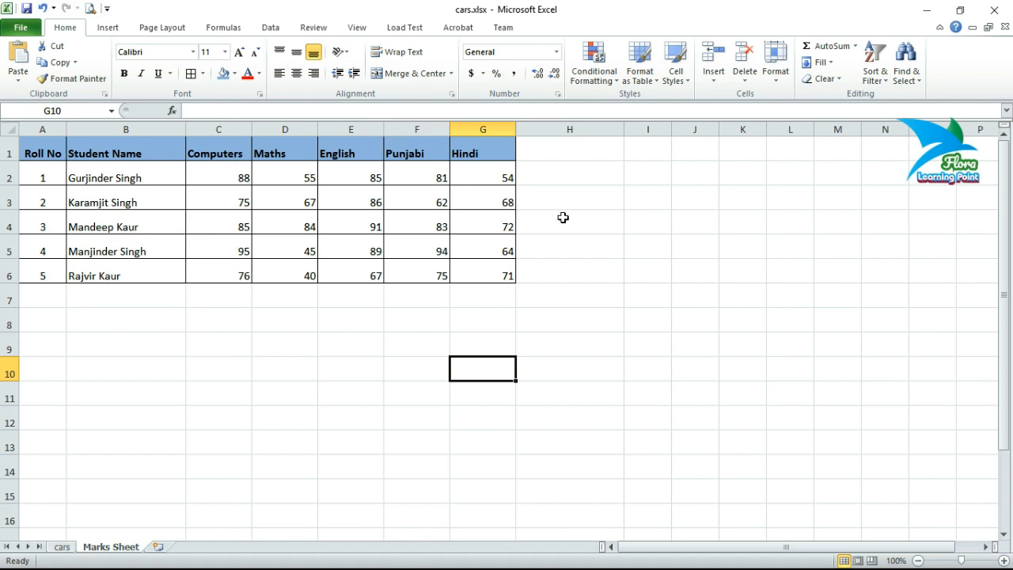
Widen column H slightly and add the header Total in cell H1
{"action": "left_click_drag", "start_coordinate": [623, 129], "coordinate": [643, 129]}
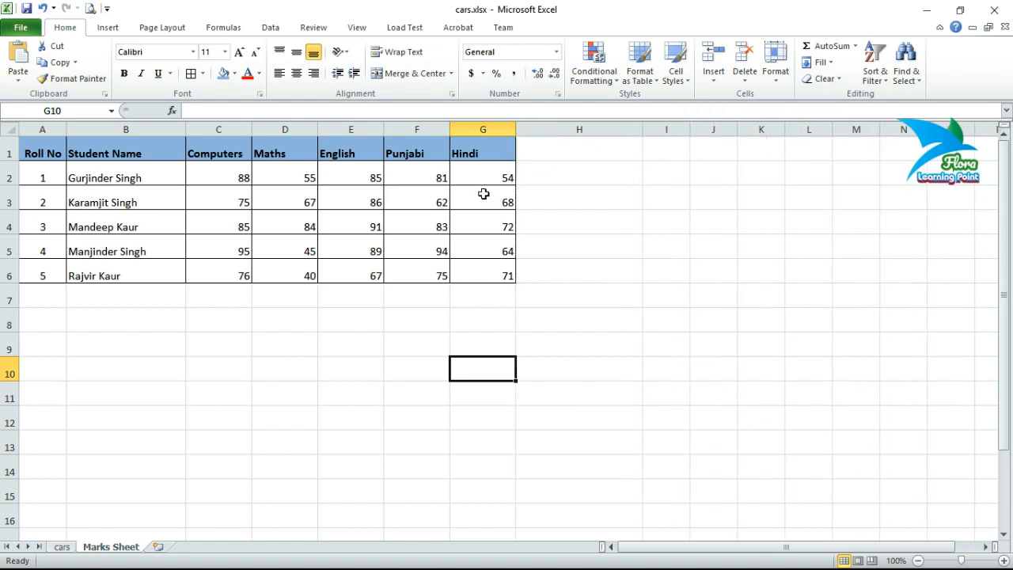
{"action": "left_click_drag", "start_coordinate": [220, 178], "coordinate": [464, 181]}
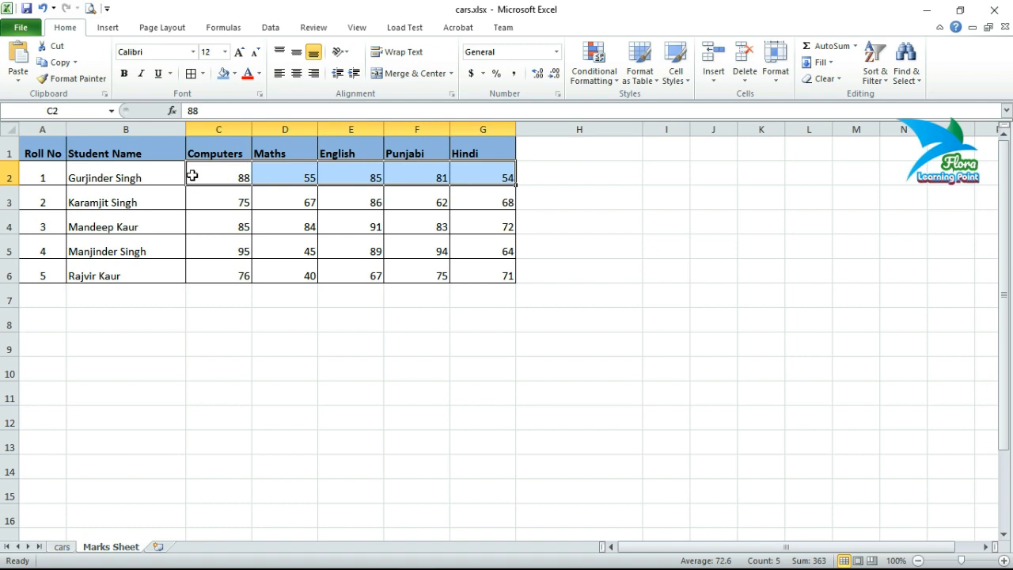
{"action": "left_click", "coordinate": [43, 177]}
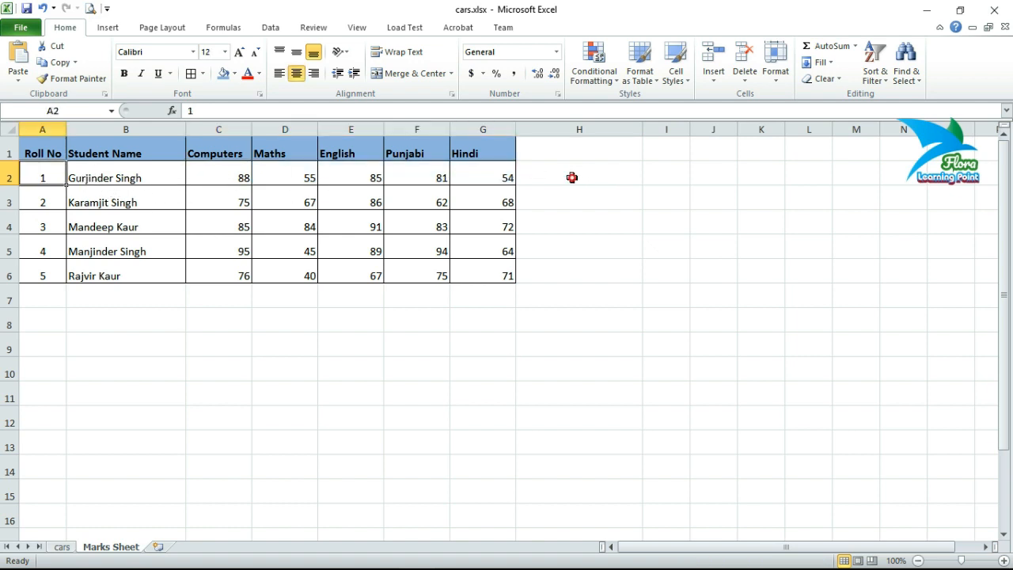
{"action": "left_click", "coordinate": [572, 178]}
{"action": "left_click", "coordinate": [575, 150]}
{"action": "type", "text": "To"}
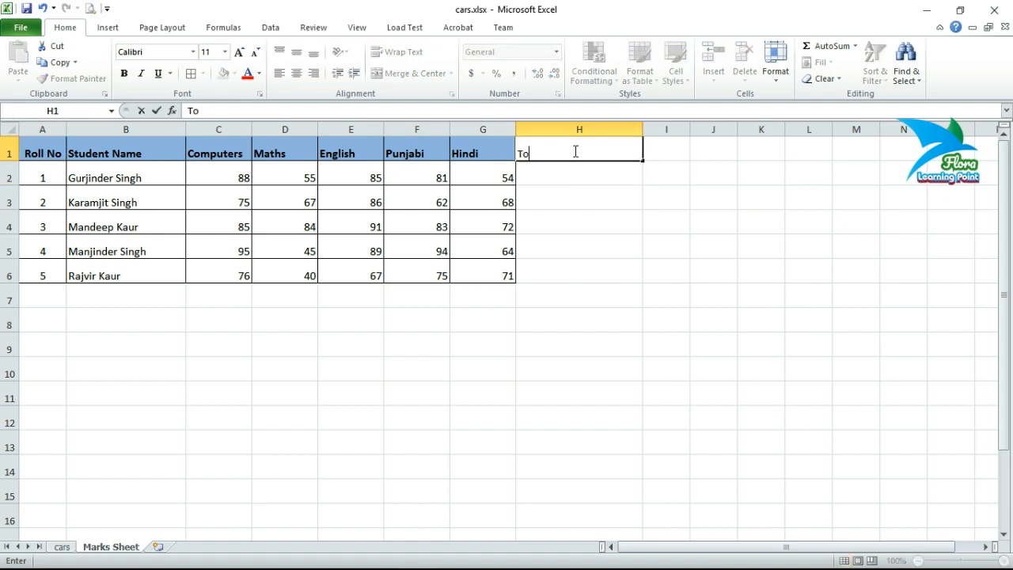
{"action": "type", "text": "tal"}
{"action": "key", "text": "Return"}
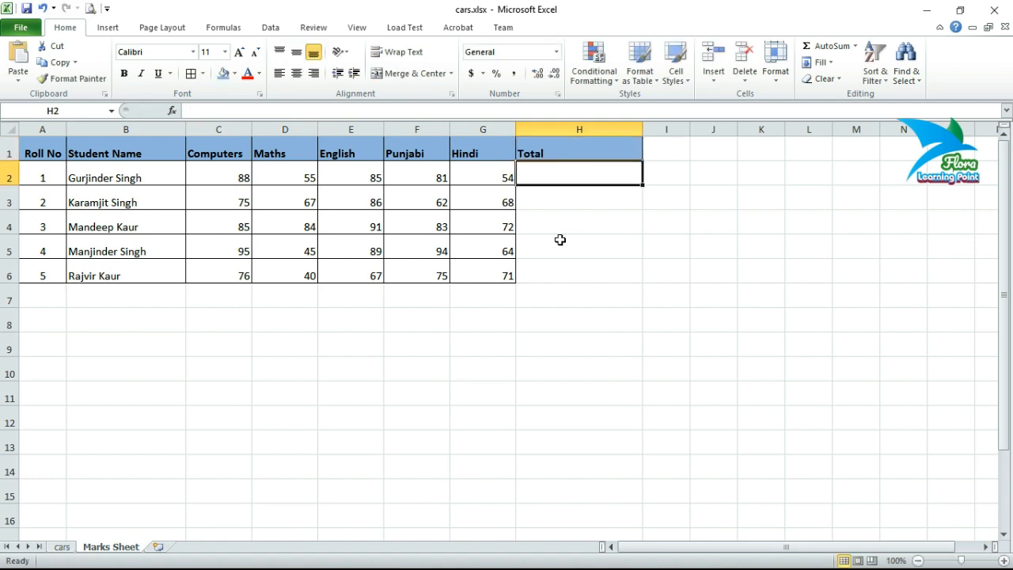
Total the first student's marks in cell H2 with the formula =c2+d2+e2+f2+g2
{"action": "left_click", "coordinate": [558, 198]}
{"action": "left_click", "coordinate": [555, 173]}
{"action": "left_click", "coordinate": [587, 173]}
{"action": "type", "text": "="}
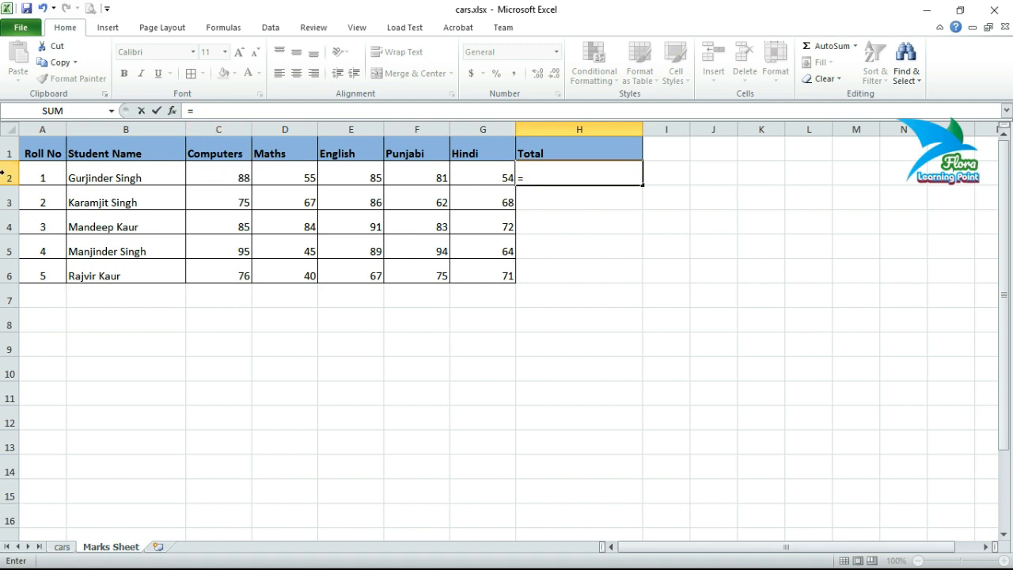
{"action": "type", "text": "c2"}
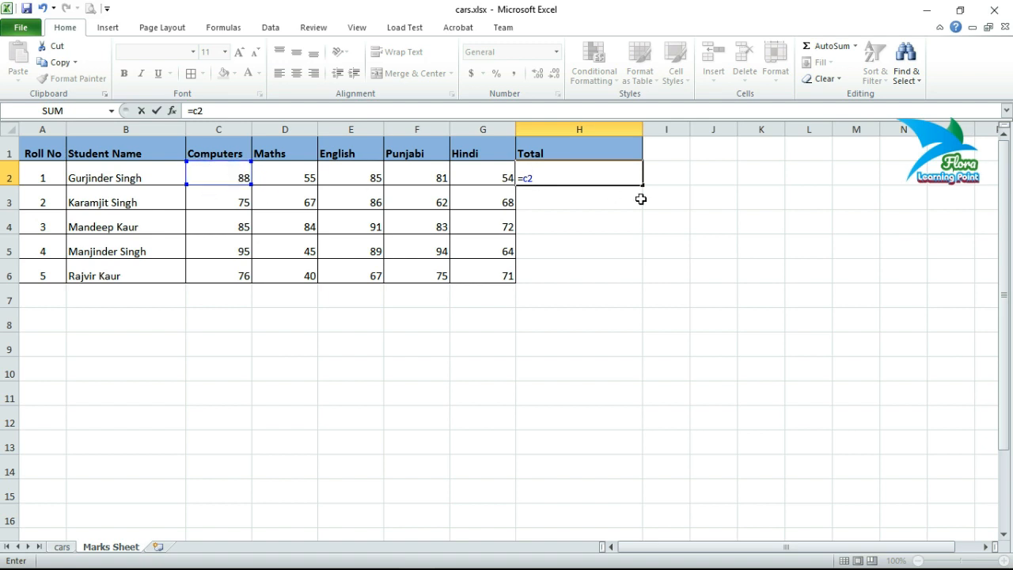
{"action": "key", "text": "BackSpace"}
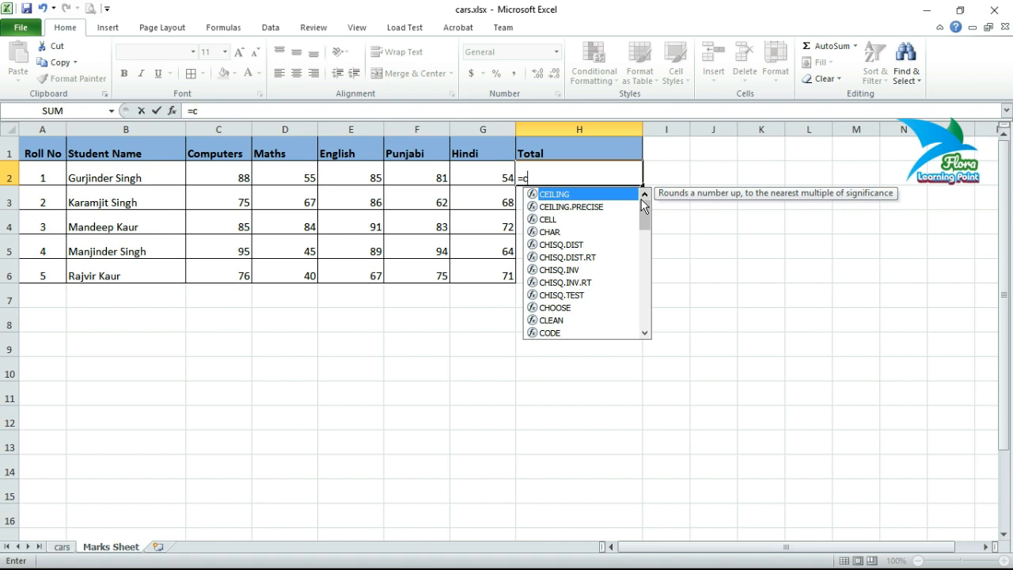
{"action": "type", "text": "4"}
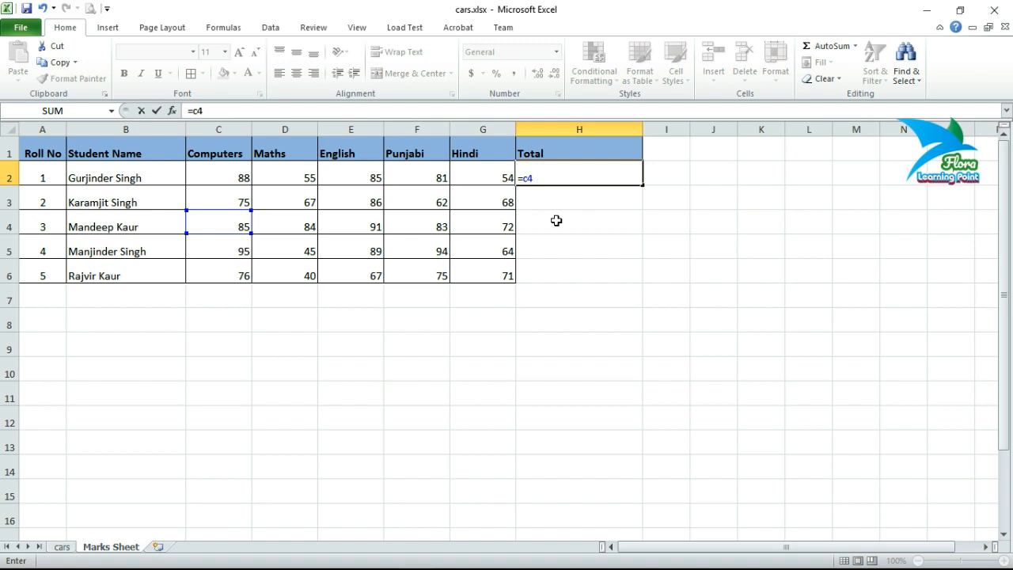
{"action": "key", "text": "BackSpace"}
{"action": "type", "text": "2+"}
{"action": "type", "text": "d2+e2"}
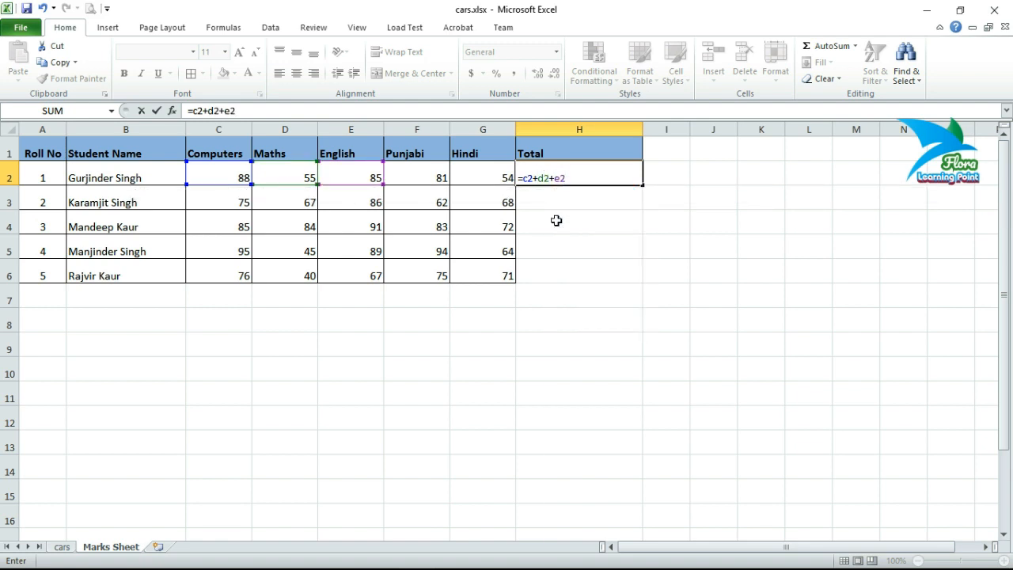
{"action": "type", "text": "+f2+g2"}
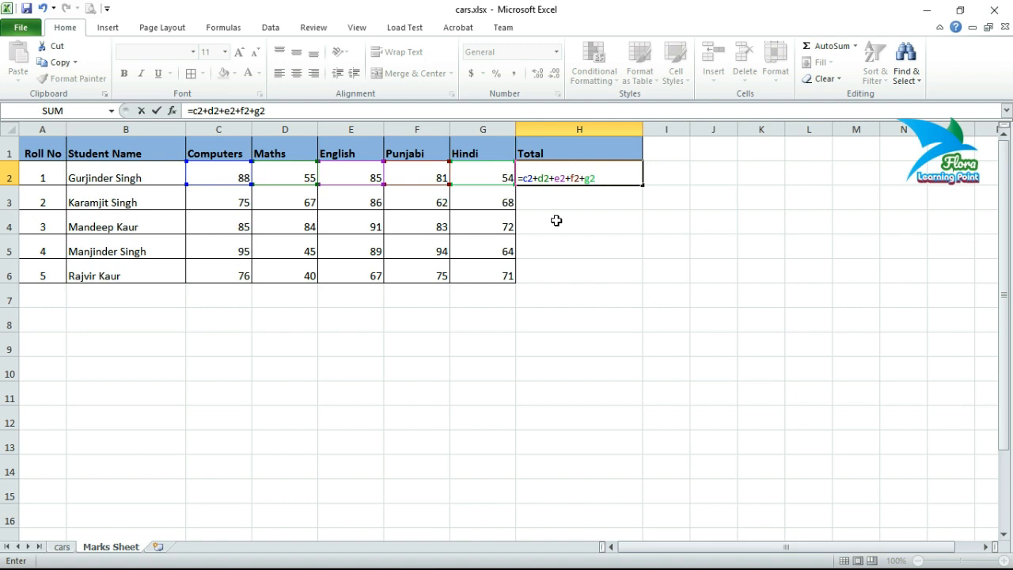
{"action": "key", "text": "Return"}
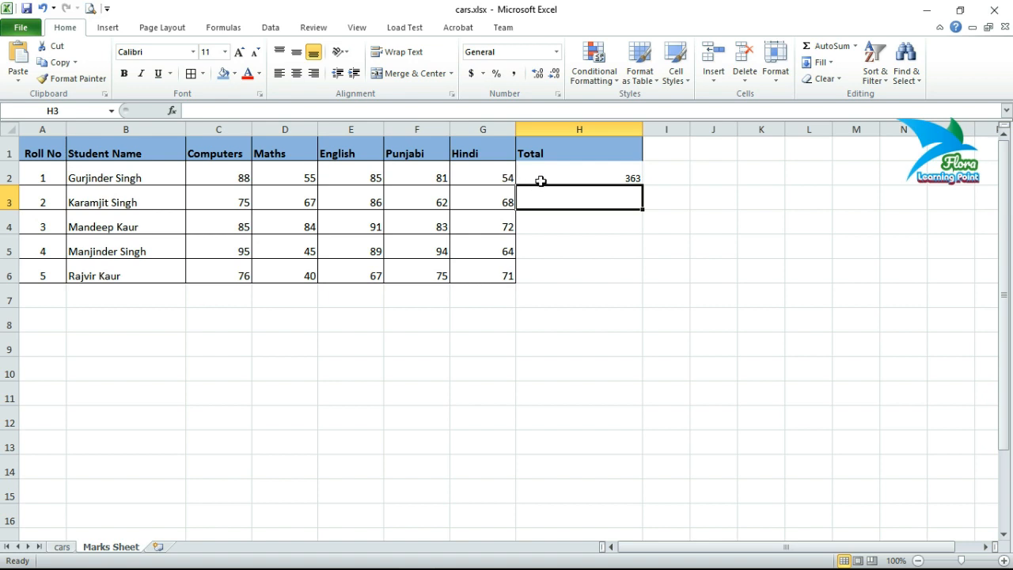
Review the total formula in cell H2 and clear it from the cell
{"action": "left_click", "coordinate": [554, 154]}
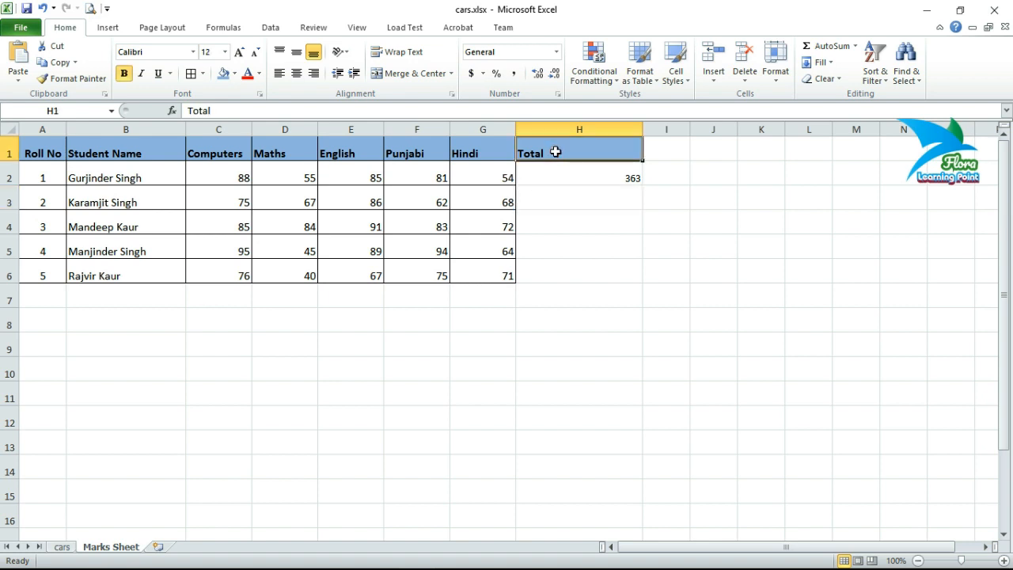
{"action": "left_click", "coordinate": [554, 177]}
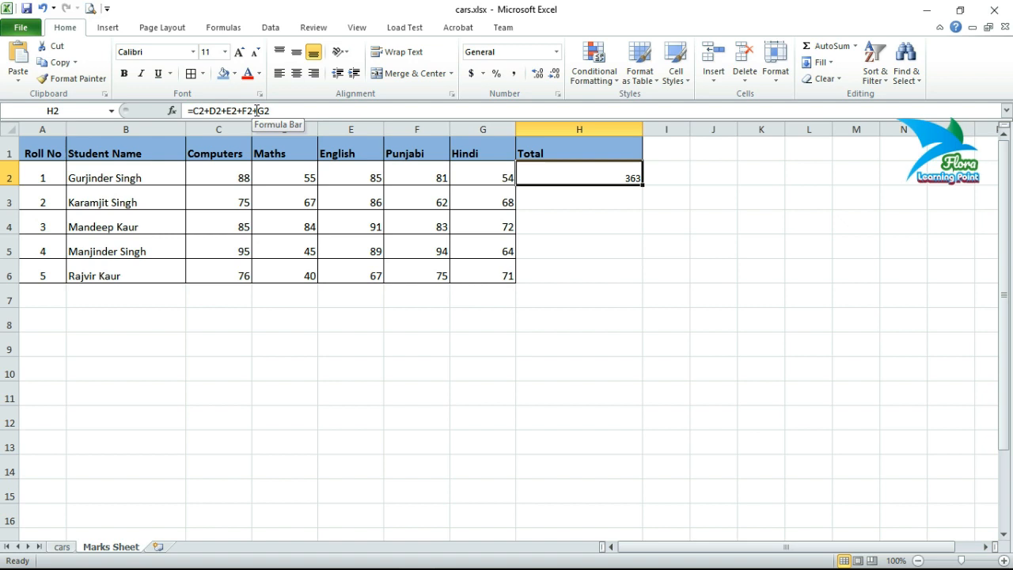
{"action": "left_click", "coordinate": [594, 204]}
{"action": "left_click", "coordinate": [600, 180]}
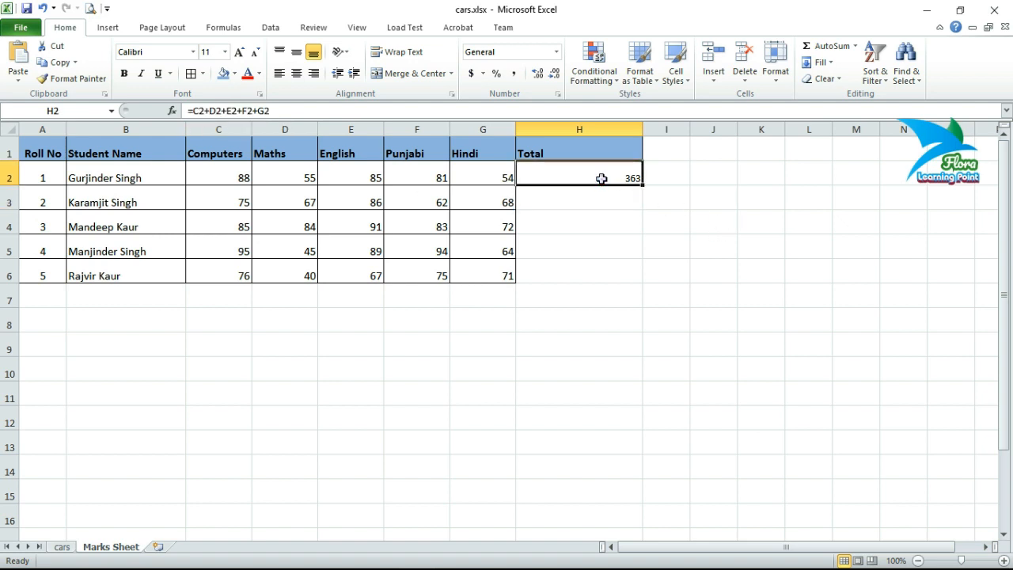
{"action": "double_click", "coordinate": [602, 179]}
{"action": "left_click_drag", "start_coordinate": [601, 179], "coordinate": [519, 181]}
{"action": "key", "text": "Delete"}
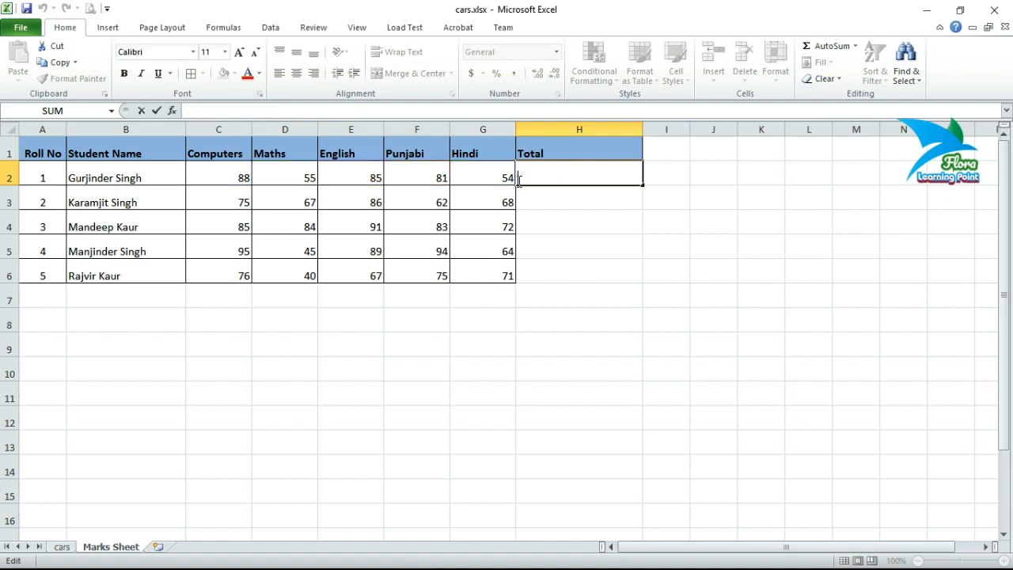
{"action": "left_click", "coordinate": [604, 276]}
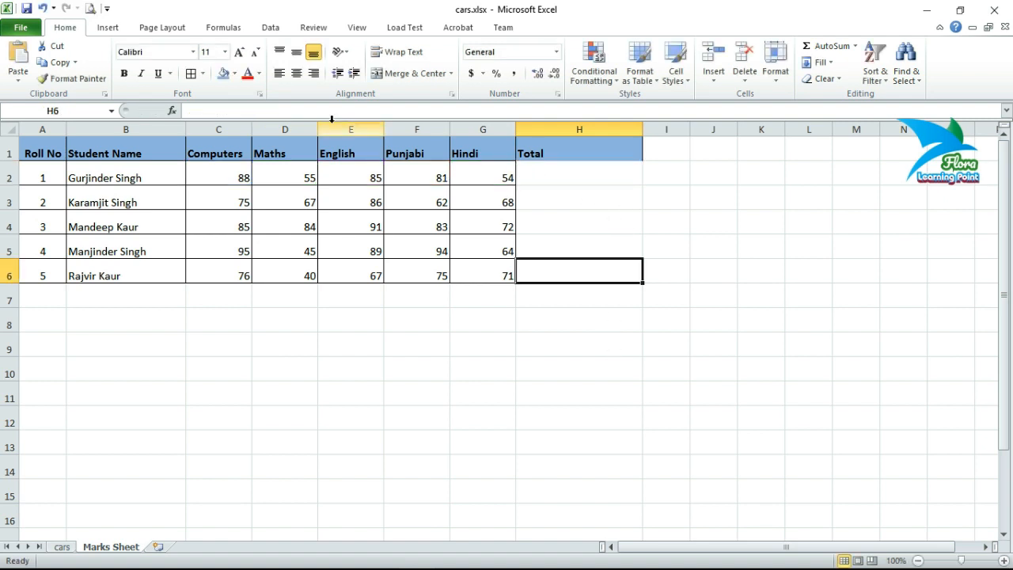
Enter the formula =c2+d2+e2+f2+g2 in the empty cell H2 to sum the five subject marks
{"action": "left_click", "coordinate": [194, 110]}
{"action": "left_click", "coordinate": [576, 170]}
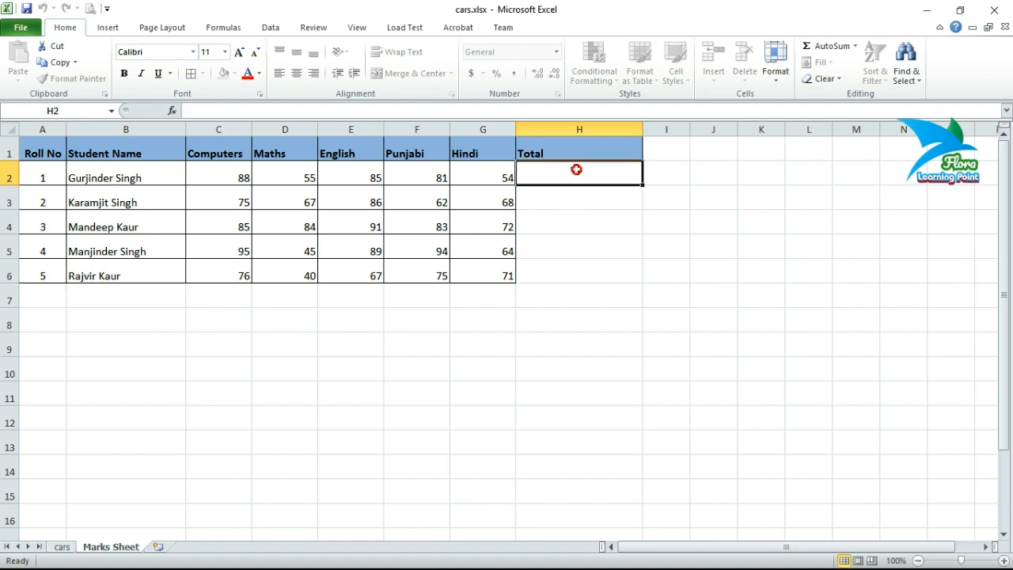
{"action": "left_click", "coordinate": [219, 110]}
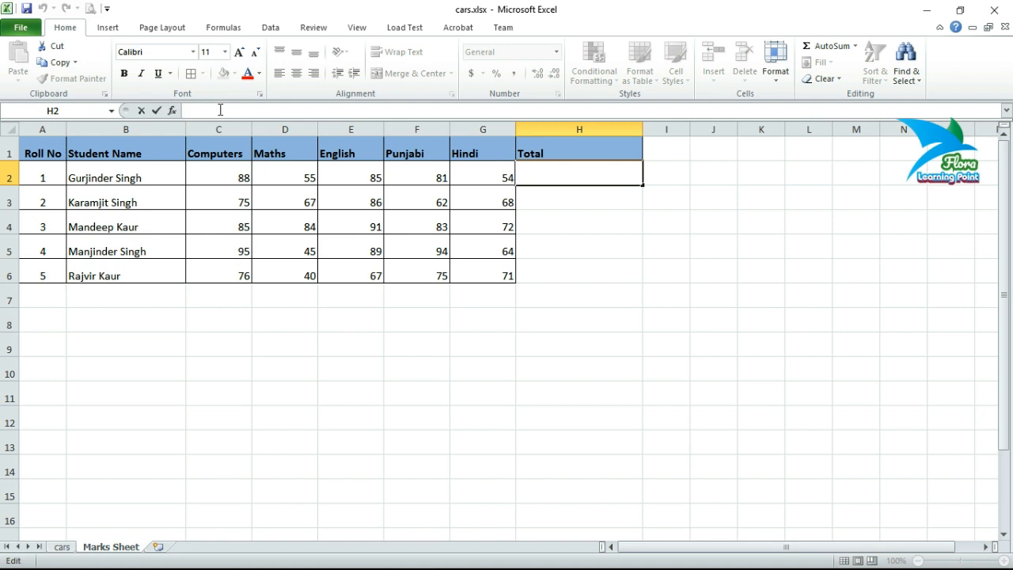
{"action": "type", "text": "=c2+"}
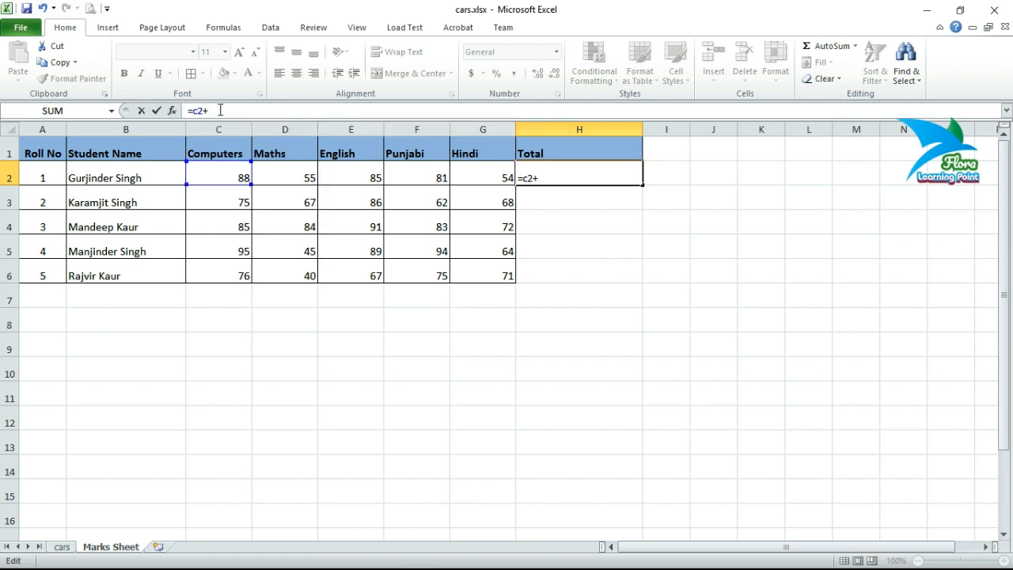
{"action": "type", "text": "d2+e2"}
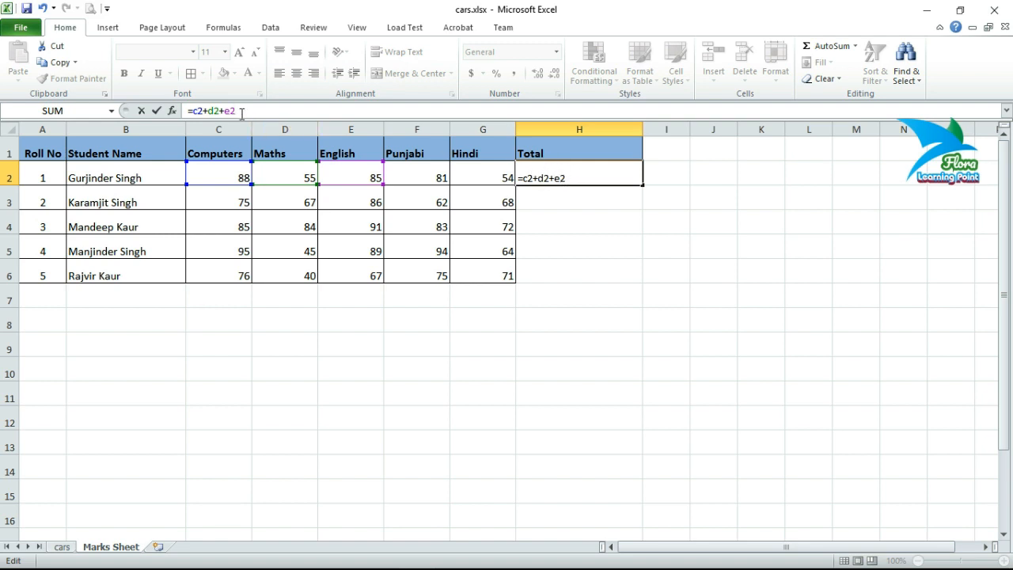
{"action": "type", "text": "+f2+g2"}
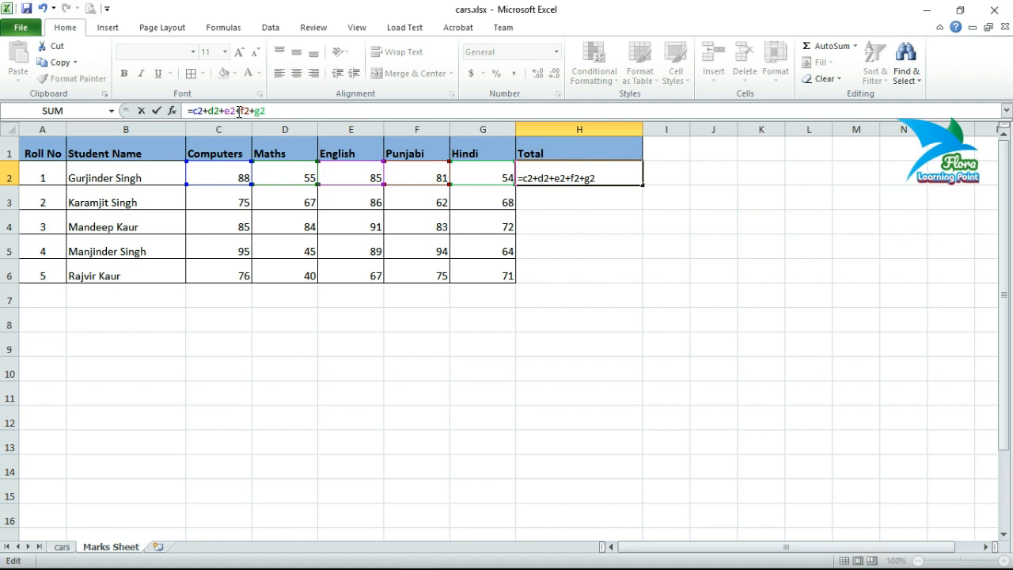
{"action": "key", "text": "Return"}
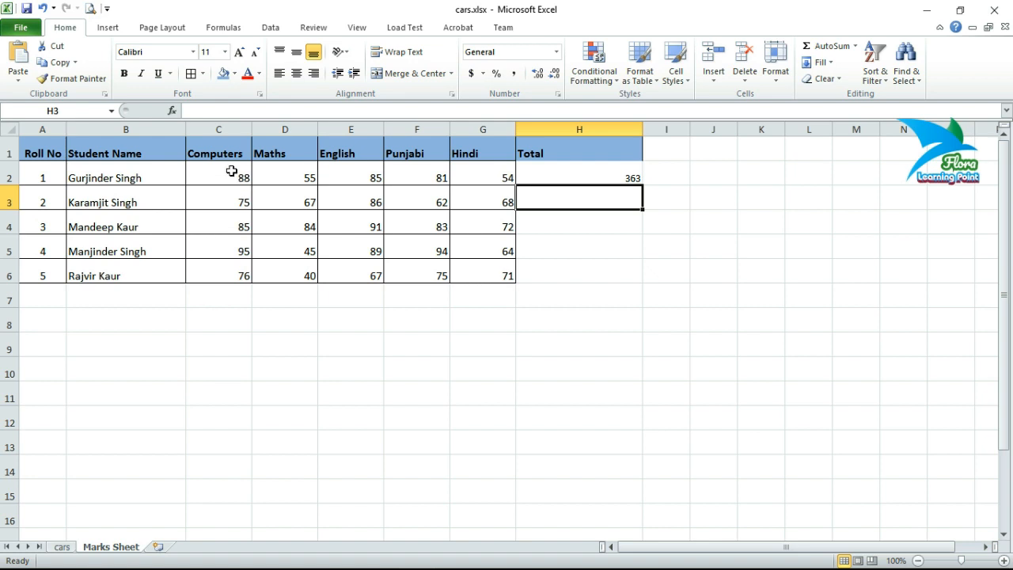
Add the label "Average:" in cell B8 below the student names
{"action": "left_click_drag", "start_coordinate": [231, 169], "coordinate": [236, 269]}
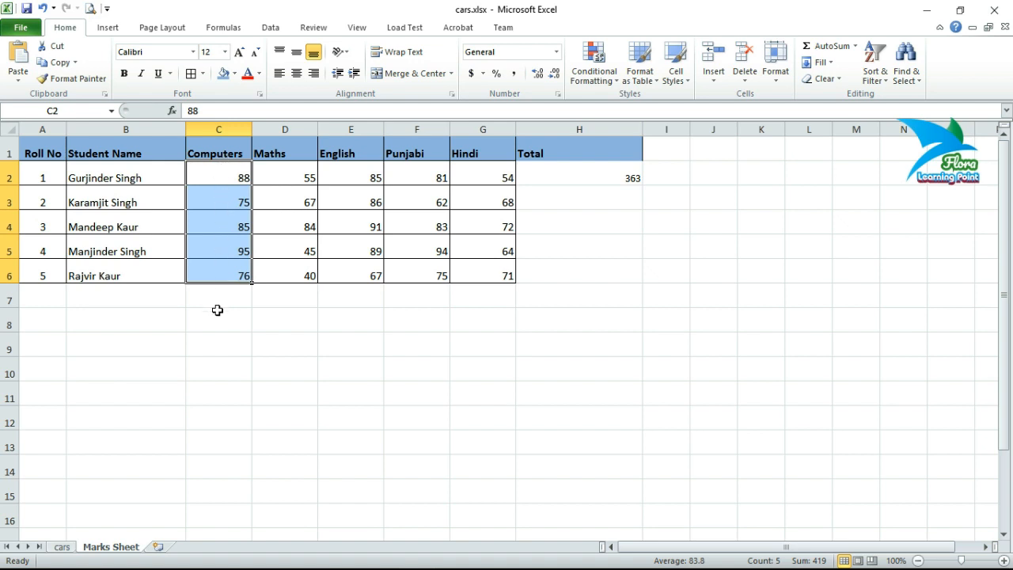
{"action": "left_click_drag", "start_coordinate": [228, 179], "coordinate": [230, 278]}
{"action": "left_click", "coordinate": [213, 322]}
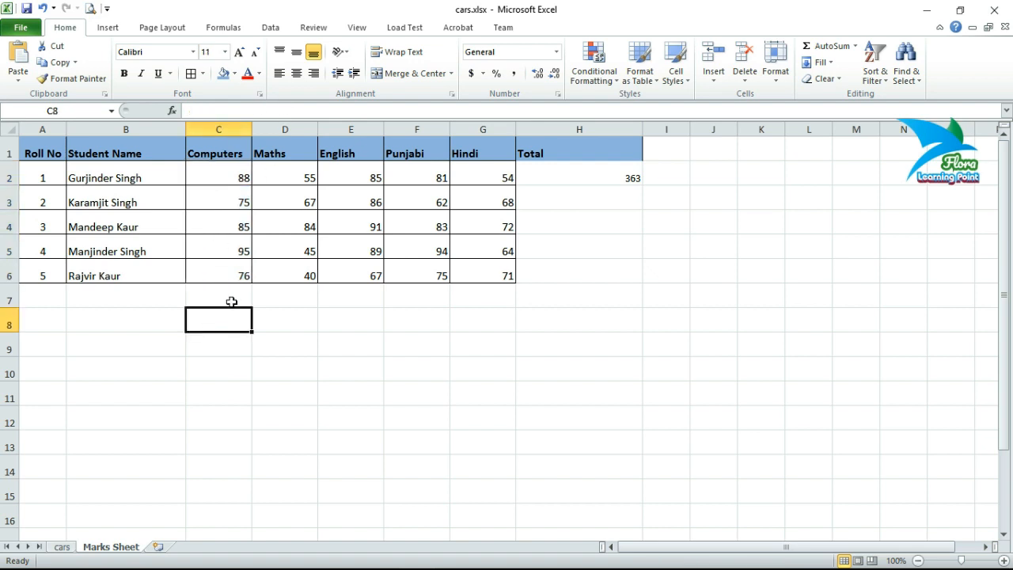
{"action": "left_click", "coordinate": [147, 317]}
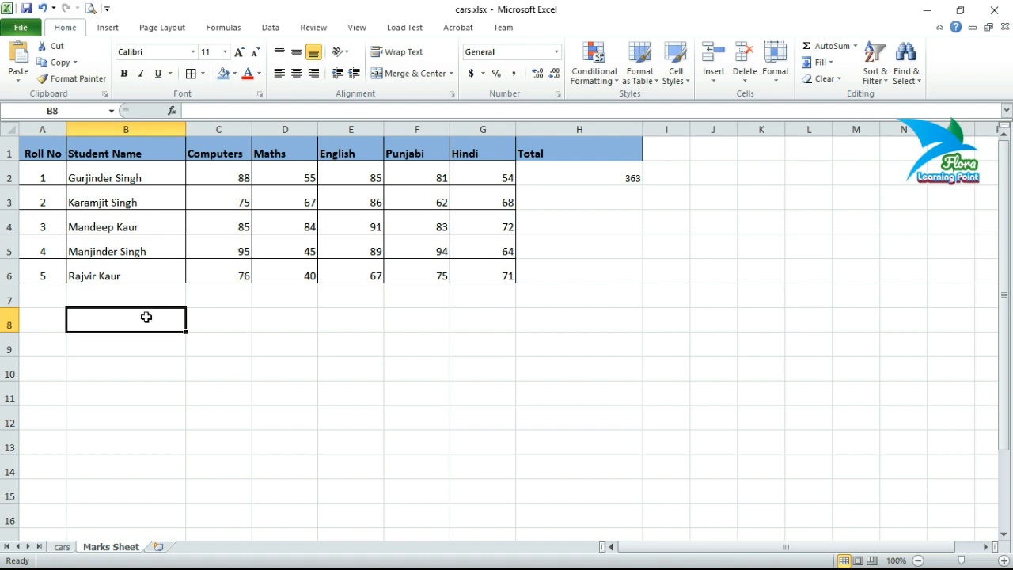
{"action": "type", "text": "Average"}
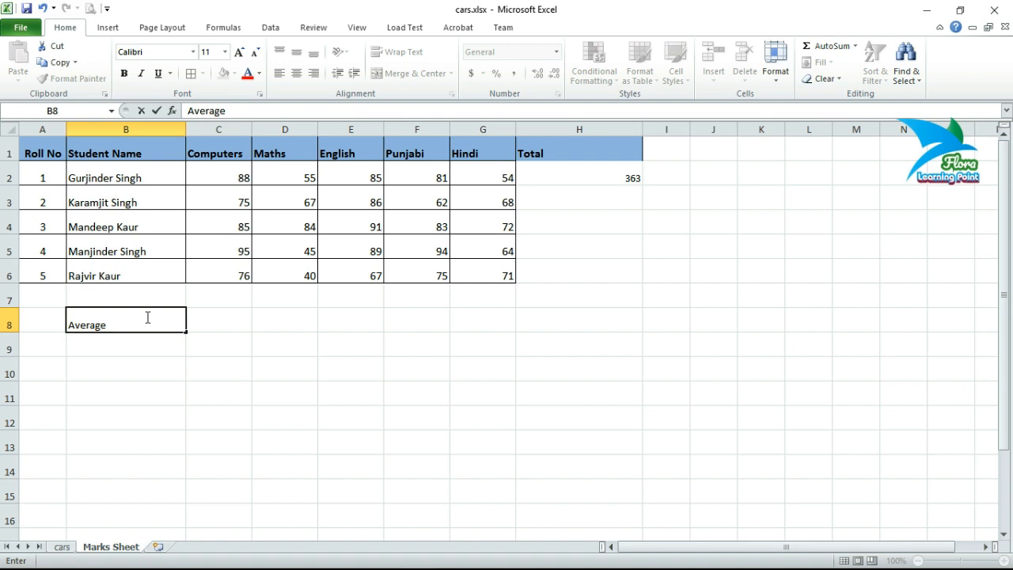
{"action": "type", "text": ":"}
{"action": "key", "text": "Return"}
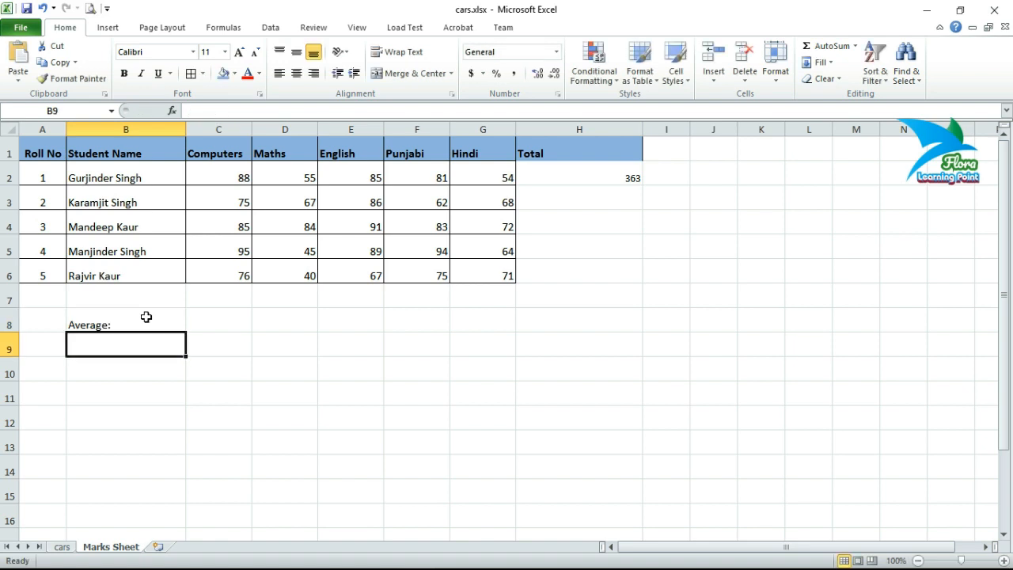
Fill the "Average:" label cell B8 with the same blue as the header row
{"action": "left_click", "coordinate": [204, 328]}
{"action": "left_click", "coordinate": [113, 318]}
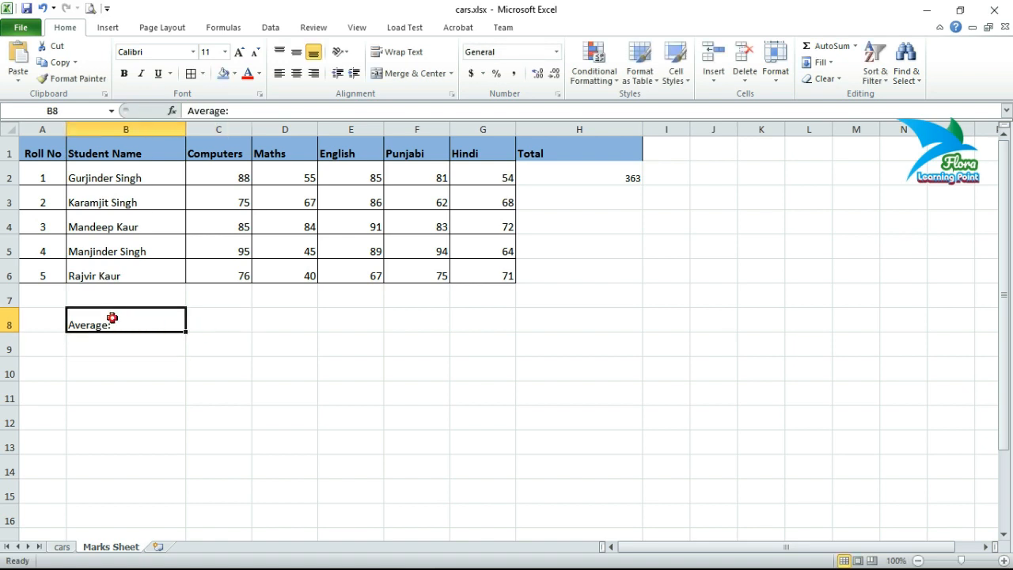
{"action": "left_click", "coordinate": [223, 73]}
{"action": "left_click", "coordinate": [178, 385]}
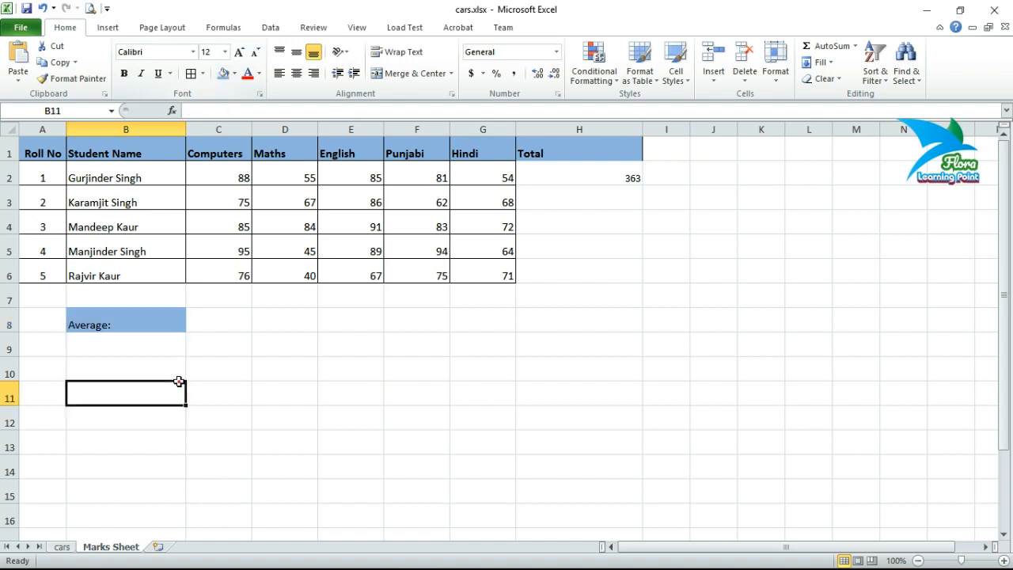
Begin a formula in cell C8 that adds the five Computers marks in brackets: =(c2+c3+c4+c5+c6
{"action": "left_click", "coordinate": [222, 319]}
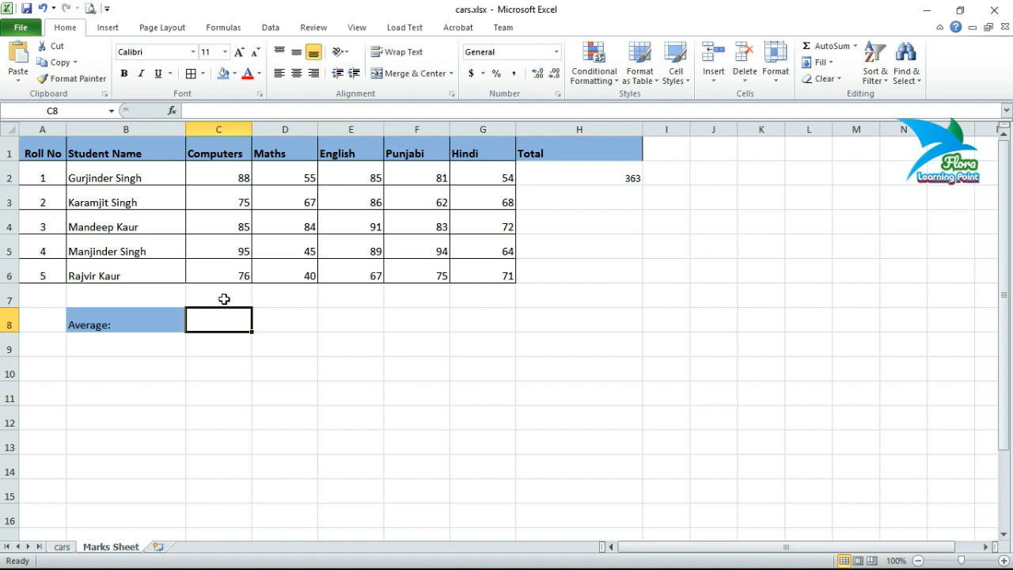
{"action": "left_click", "coordinate": [229, 111]}
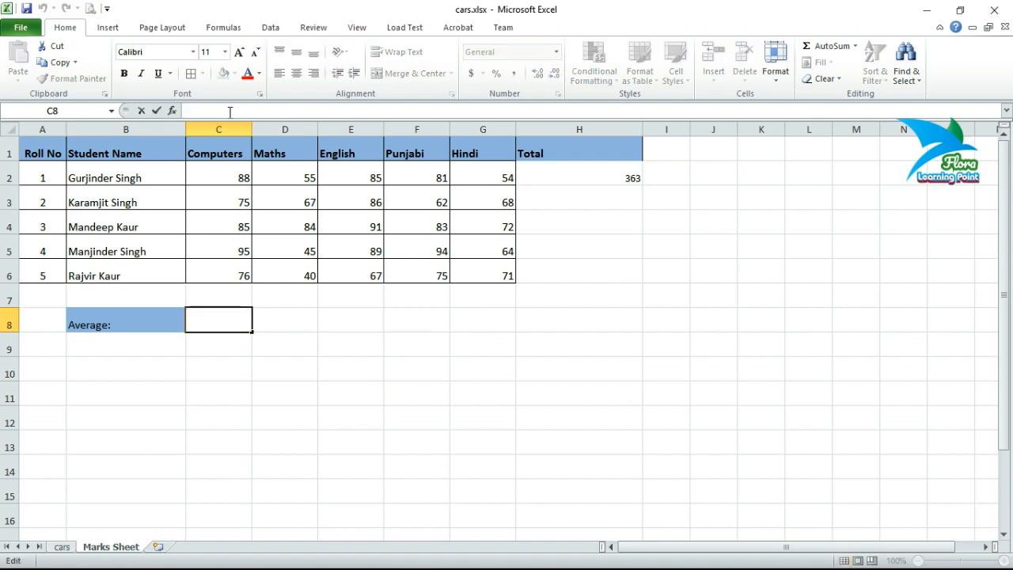
{"action": "type", "text": "="}
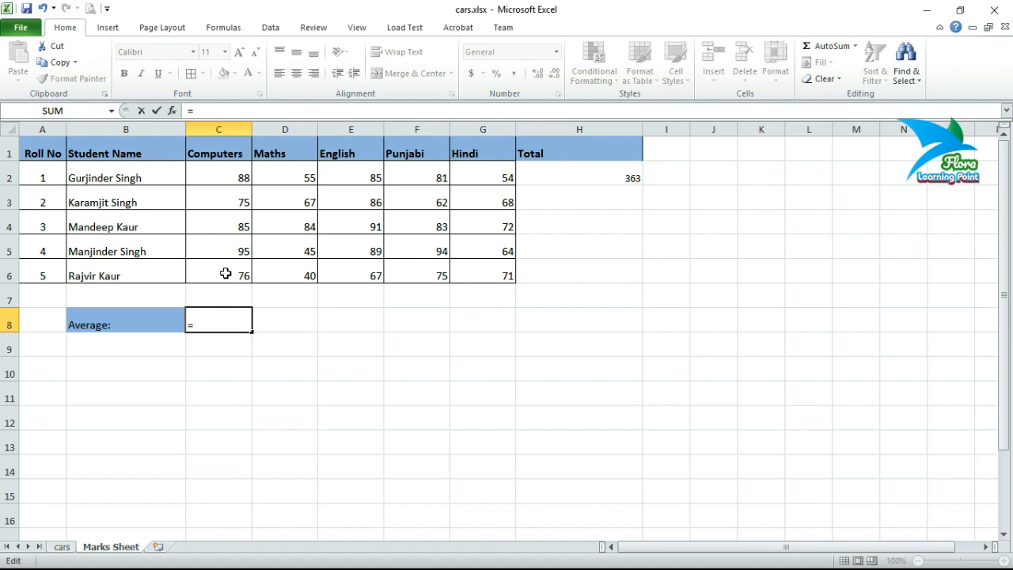
{"action": "type", "text": "("}
{"action": "type", "text": "1"}
{"action": "type", "text": "c1+"}
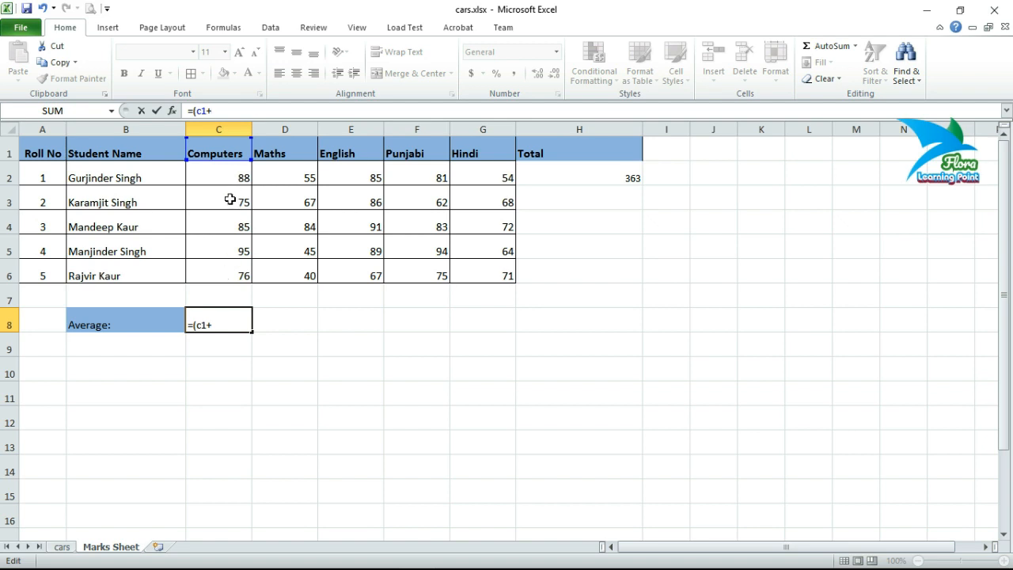
{"action": "key", "text": "BackSpace"}
{"action": "key", "text": "BackSpace"}
{"action": "type", "text": "2"}
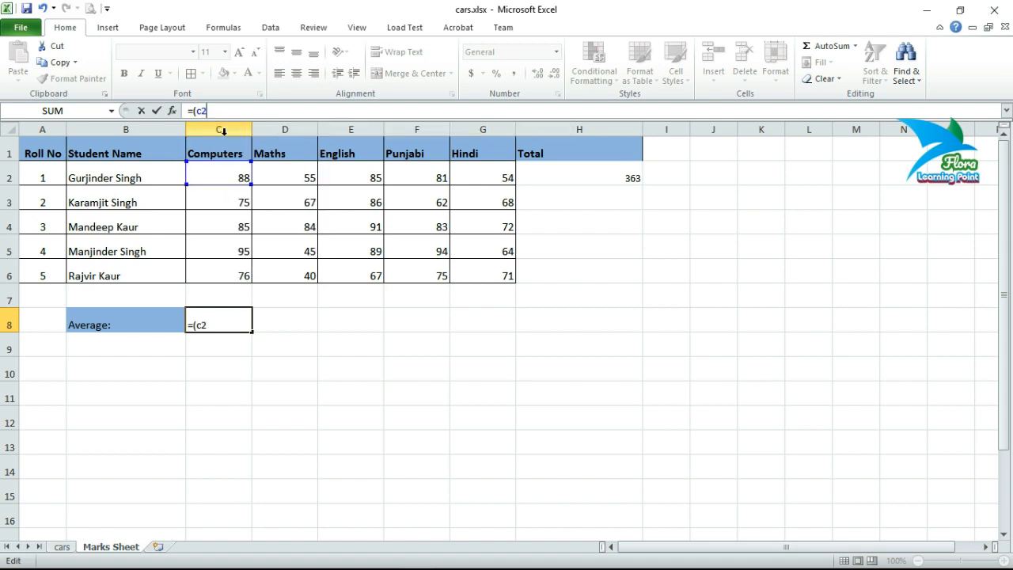
{"action": "type", "text": "+"}
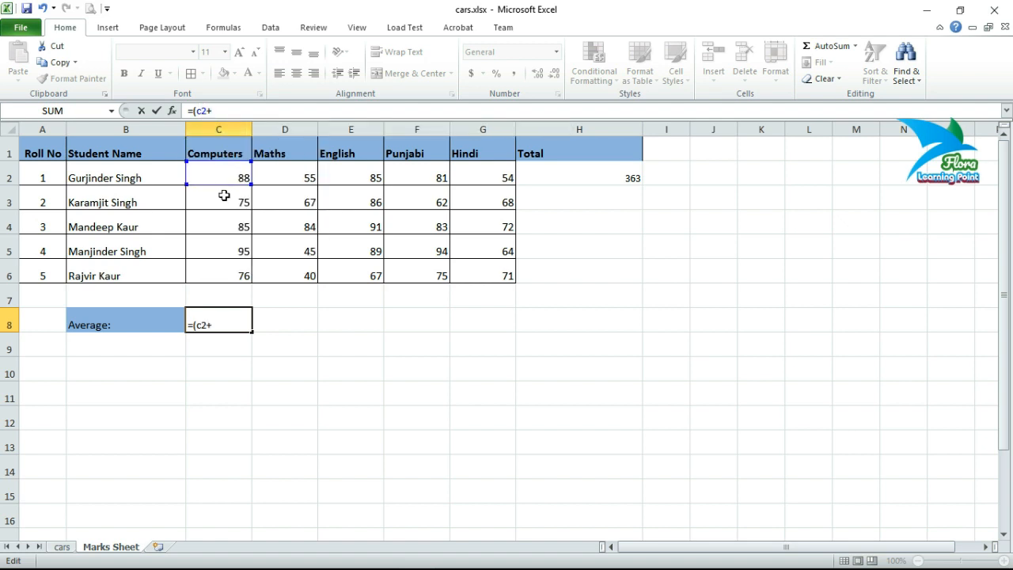
{"action": "type", "text": "c3+c4"}
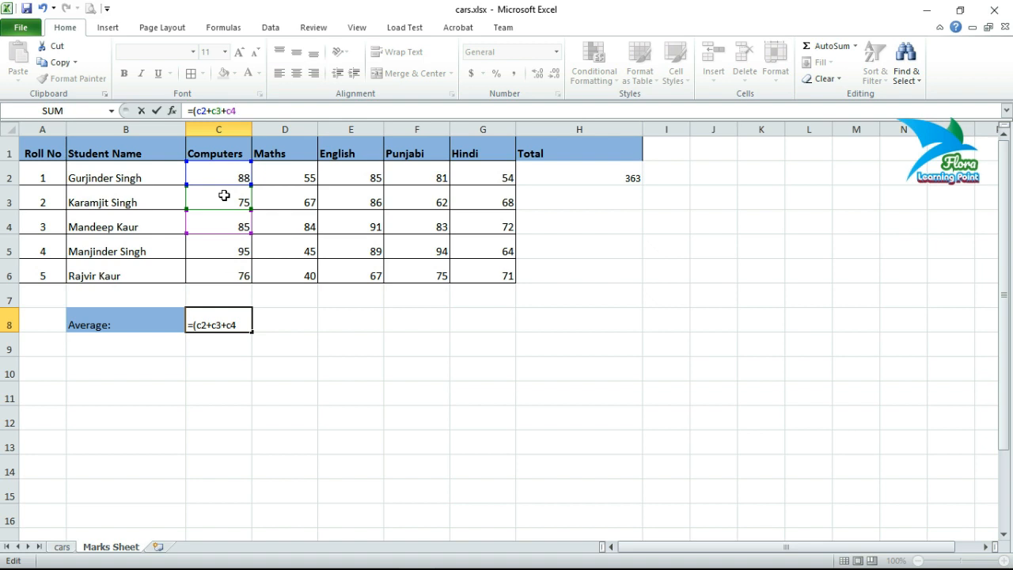
{"action": "type", "text": "+c5+c6"}
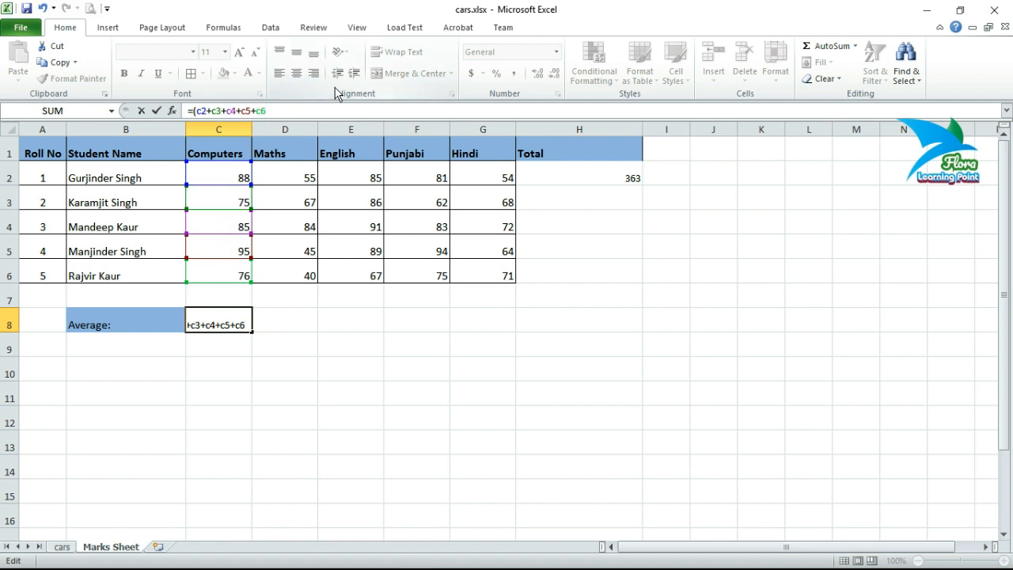
Close the bracket, divide the sum by 5, and enter the finished average formula in cell C8
{"action": "type", "text": ")"}
{"action": "type", "text": "/5"}
{"action": "left_click", "coordinate": [265, 112]}
{"action": "left_click_drag", "start_coordinate": [265, 112], "coordinate": [195, 117]}
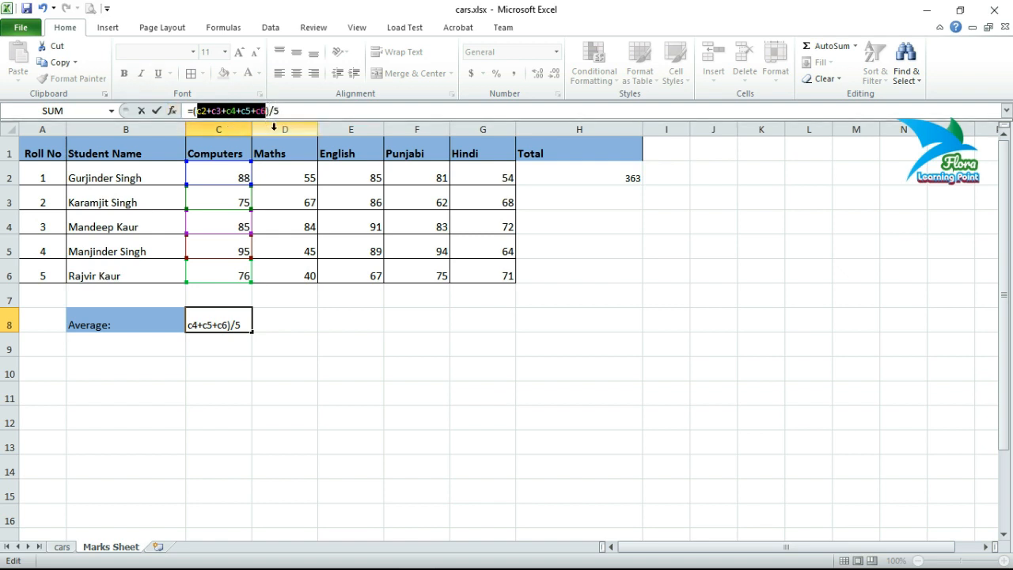
{"action": "left_click", "coordinate": [295, 111]}
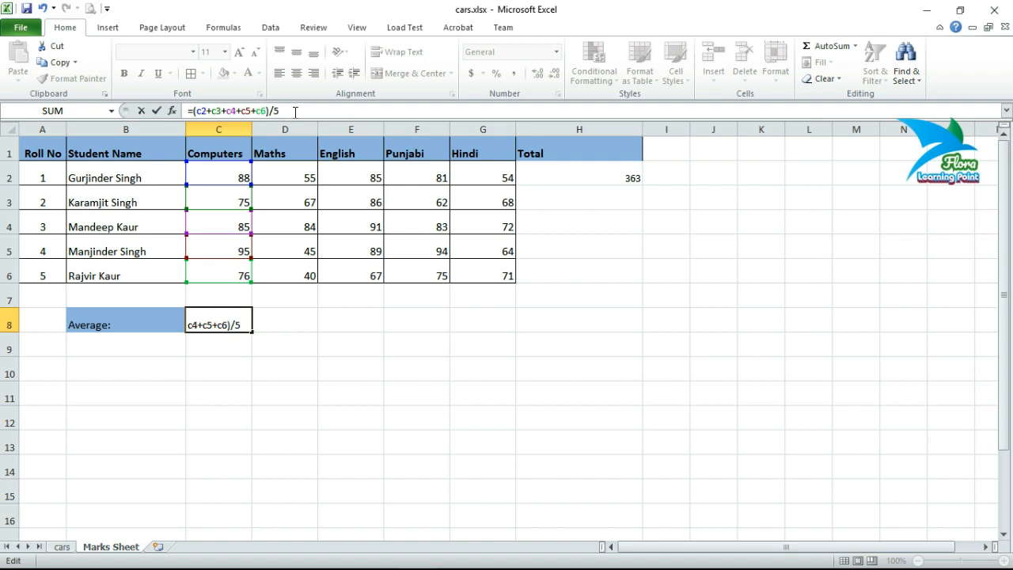
{"action": "key", "text": "Return"}
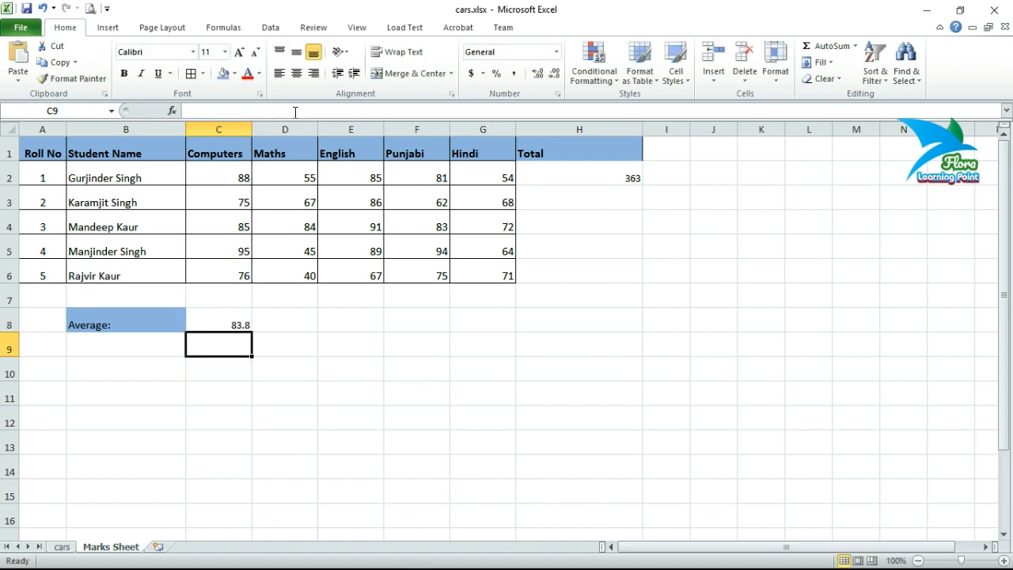
{"action": "left_click", "coordinate": [214, 317]}
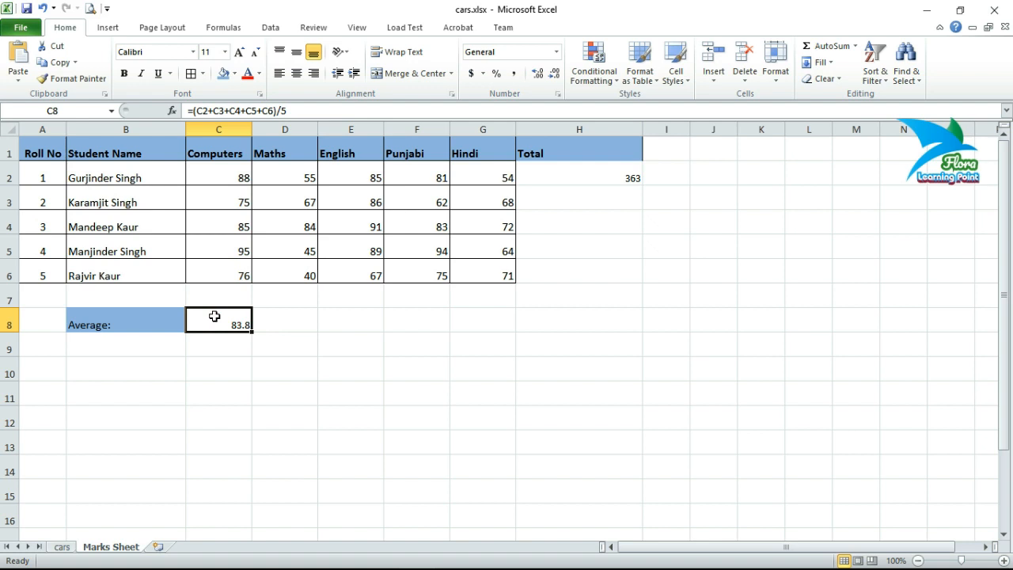
Add the header "Percentage" in cell I1, widening column I and slightly narrowing column H
{"action": "left_click_drag", "start_coordinate": [690, 129], "coordinate": [758, 124]}
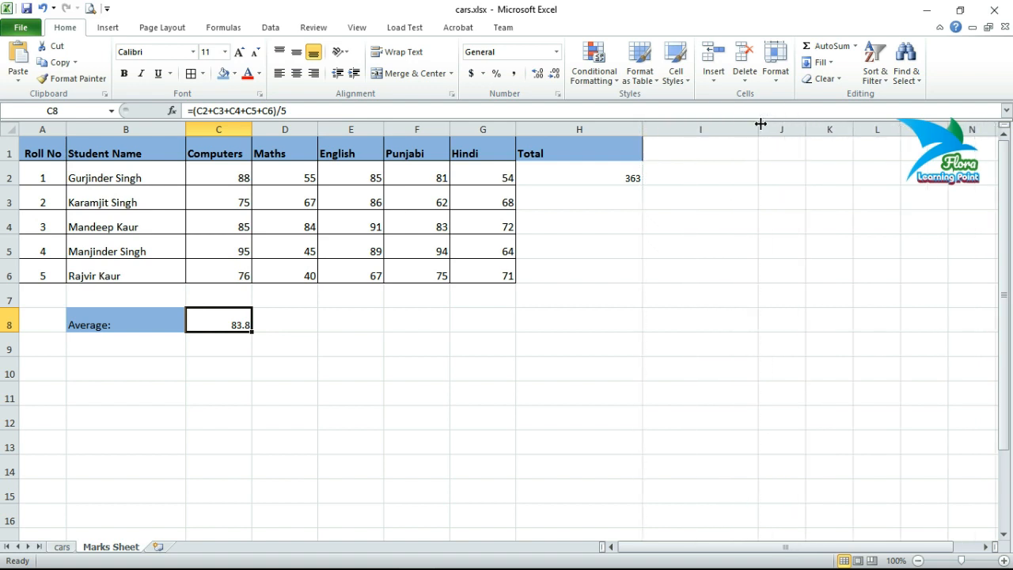
{"action": "left_click", "coordinate": [726, 147]}
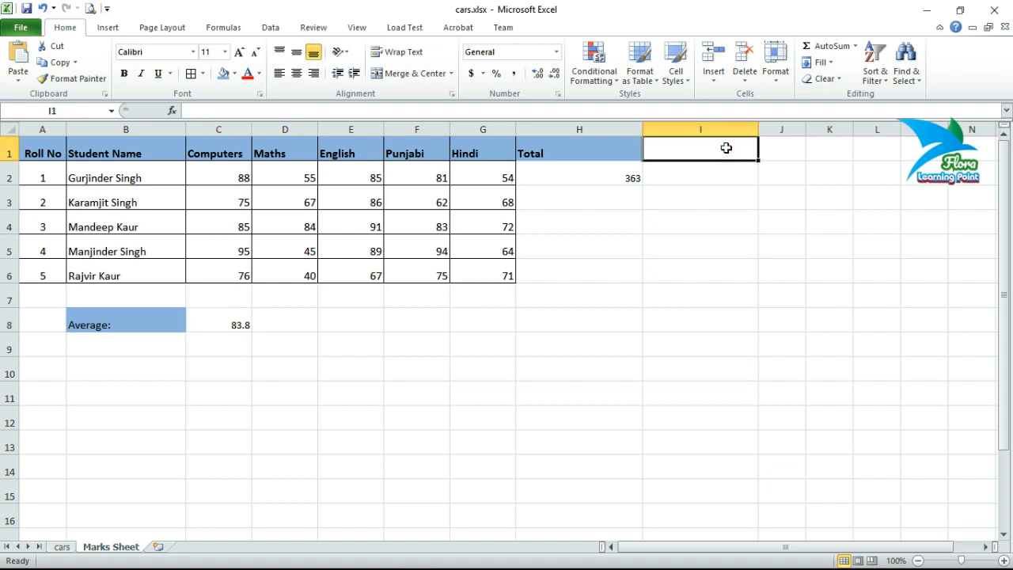
{"action": "type", "text": "Perc"}
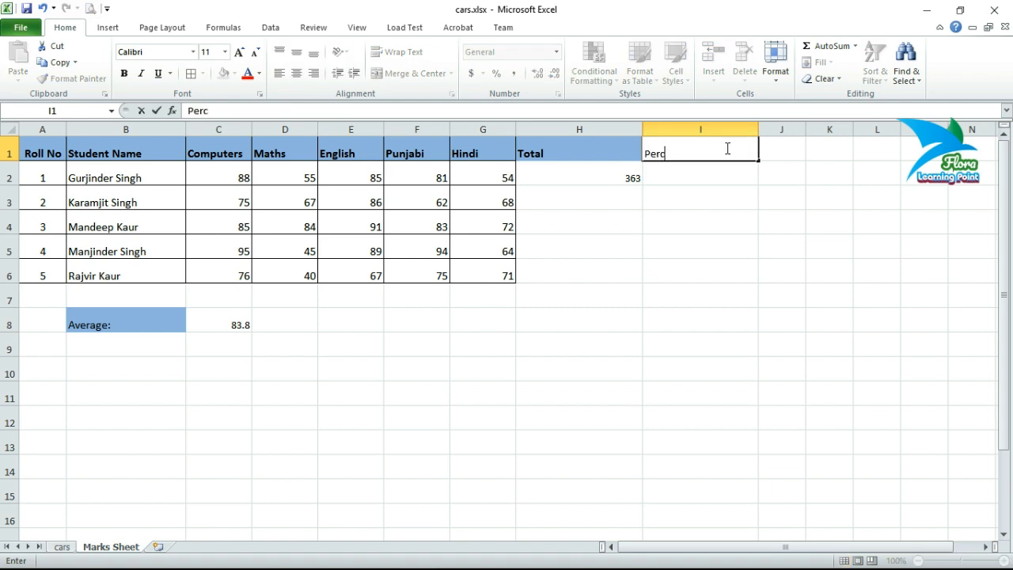
{"action": "type", "text": "entage"}
{"action": "key", "text": "Return"}
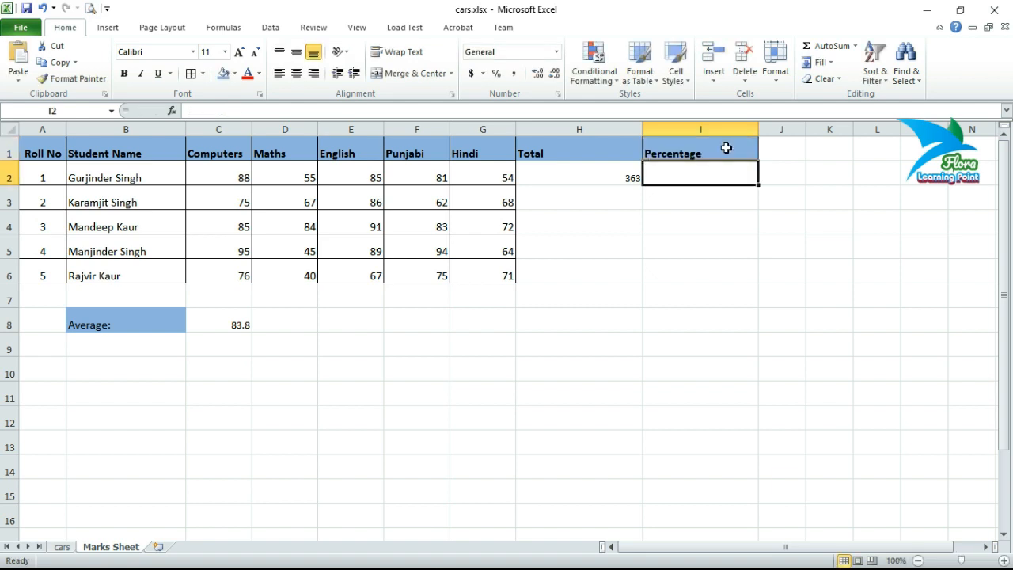
{"action": "left_click_drag", "start_coordinate": [643, 130], "coordinate": [627, 131]}
{"action": "left_click_drag", "start_coordinate": [742, 129], "coordinate": [805, 129]}
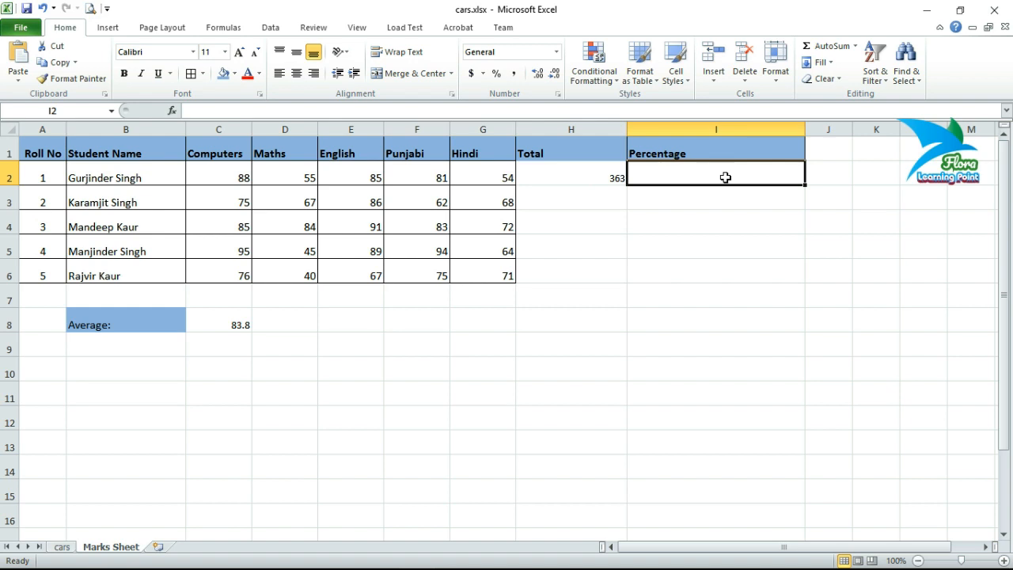
Enter the formula =(h2/500)*100 in cell I2 to calculate the first student's percentage
{"action": "type", "text": "="}
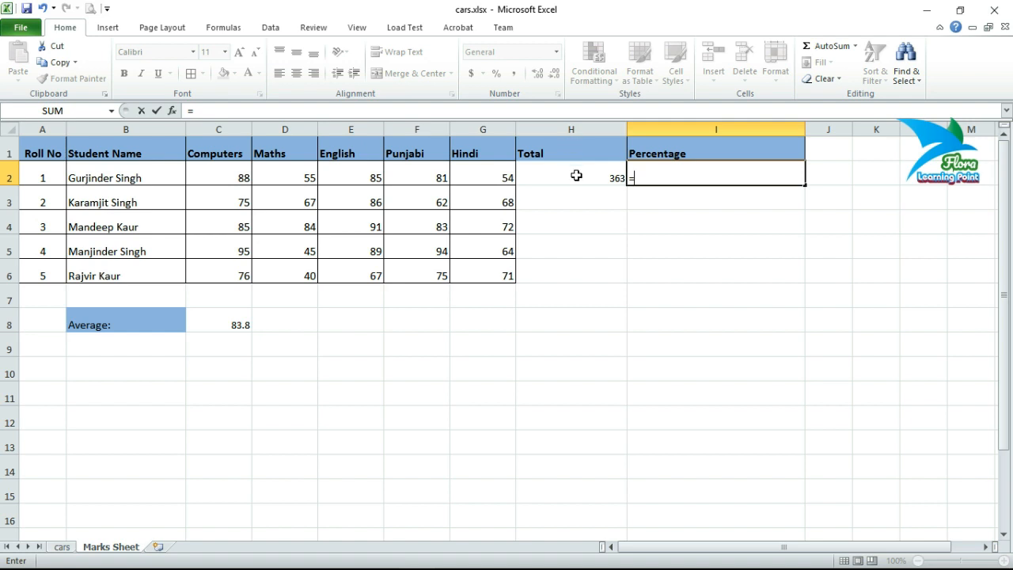
{"action": "type", "text": "(h2"}
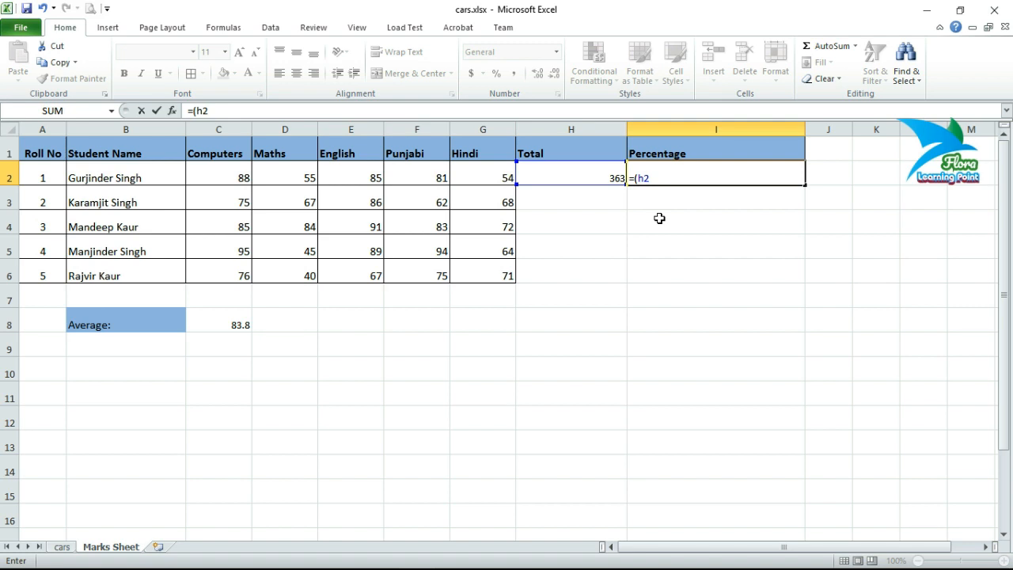
{"action": "type", "text": "/"}
{"action": "type", "text": "500)"}
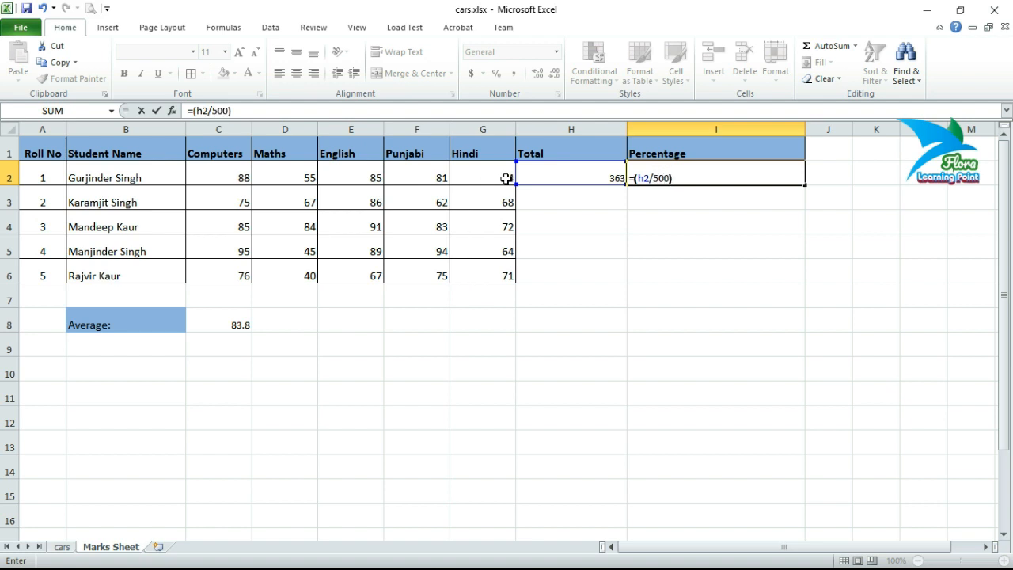
{"action": "type", "text": "*100"}
{"action": "key", "text": "Return"}
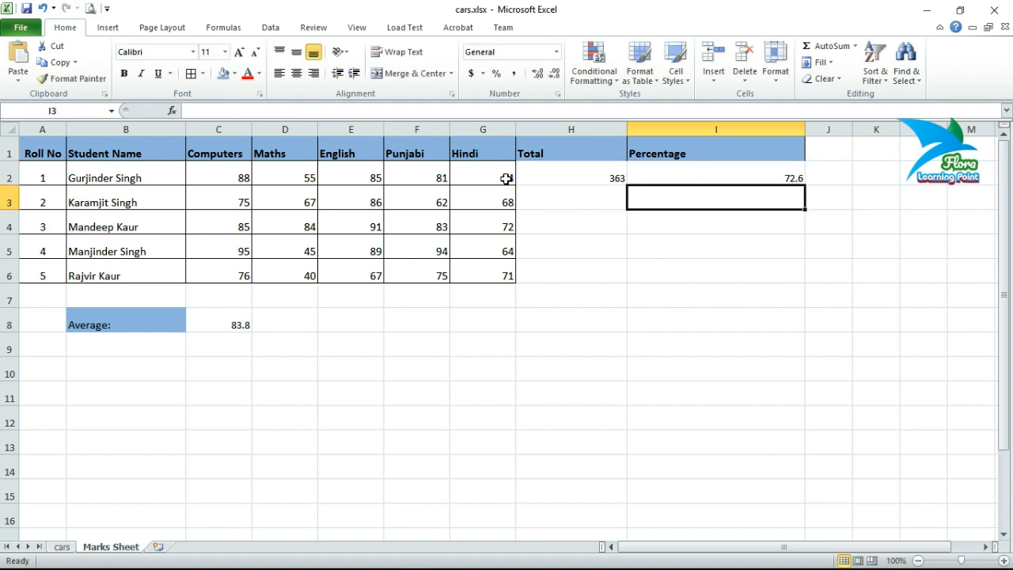
{"action": "left_click", "coordinate": [721, 179]}
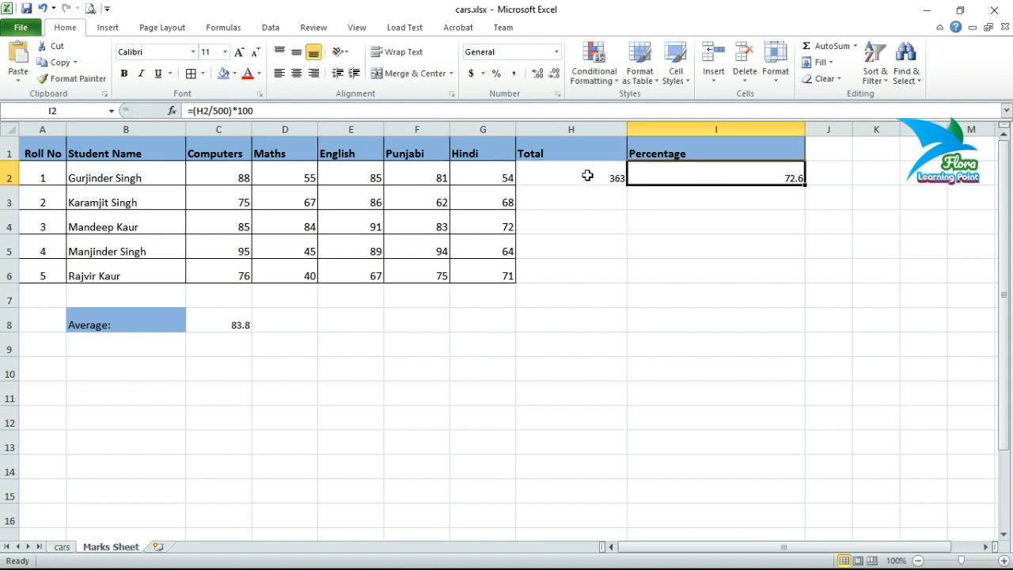
Apply all borders to H1:I6 and to the average cells B8:C8, and narrow the Percentage column
{"action": "left_click_drag", "start_coordinate": [535, 151], "coordinate": [694, 266]}
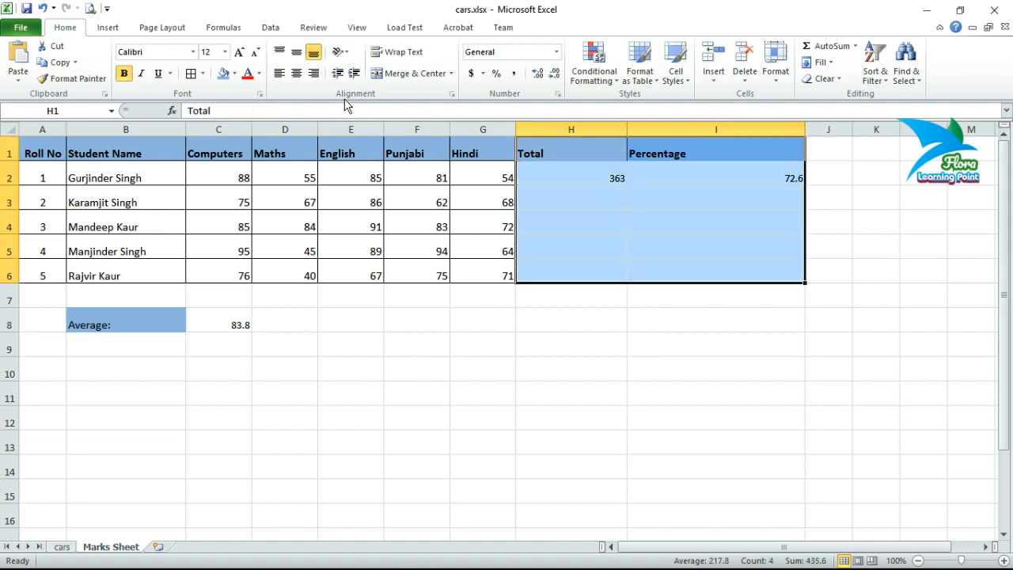
{"action": "left_click", "coordinate": [197, 75]}
{"action": "left_click", "coordinate": [657, 353]}
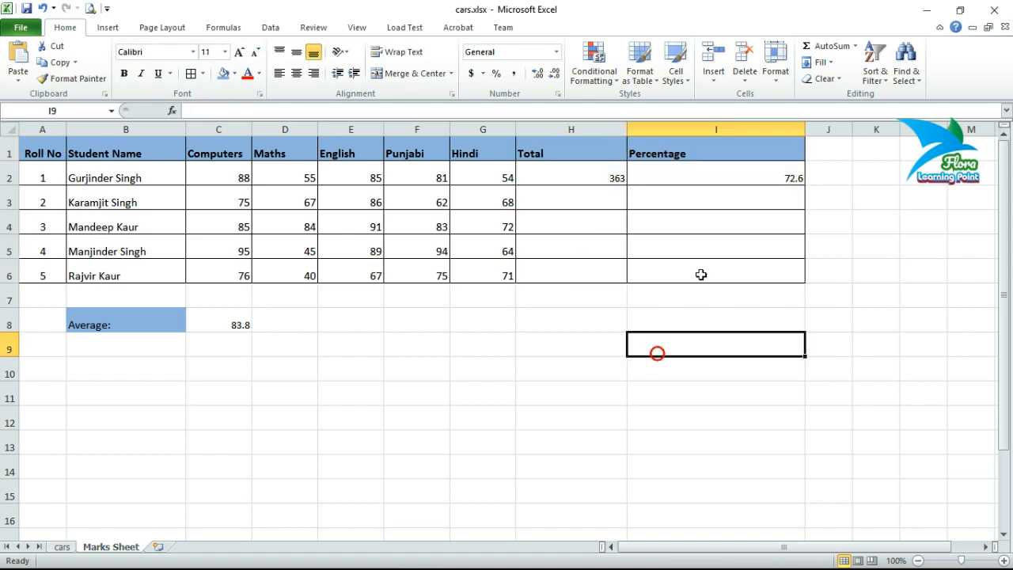
{"action": "left_click_drag", "start_coordinate": [805, 128], "coordinate": [745, 133]}
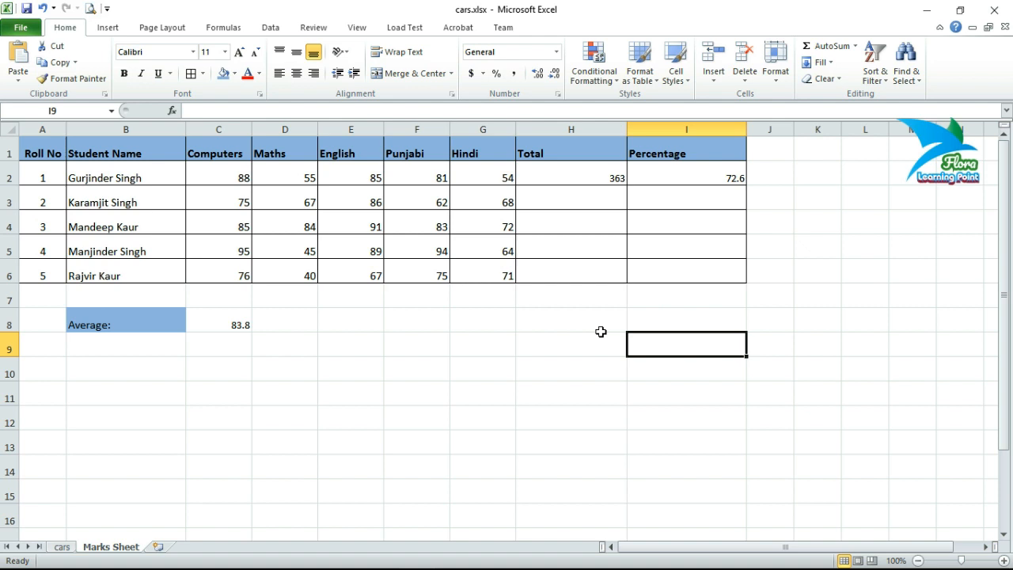
{"action": "left_click_drag", "start_coordinate": [117, 329], "coordinate": [193, 322]}
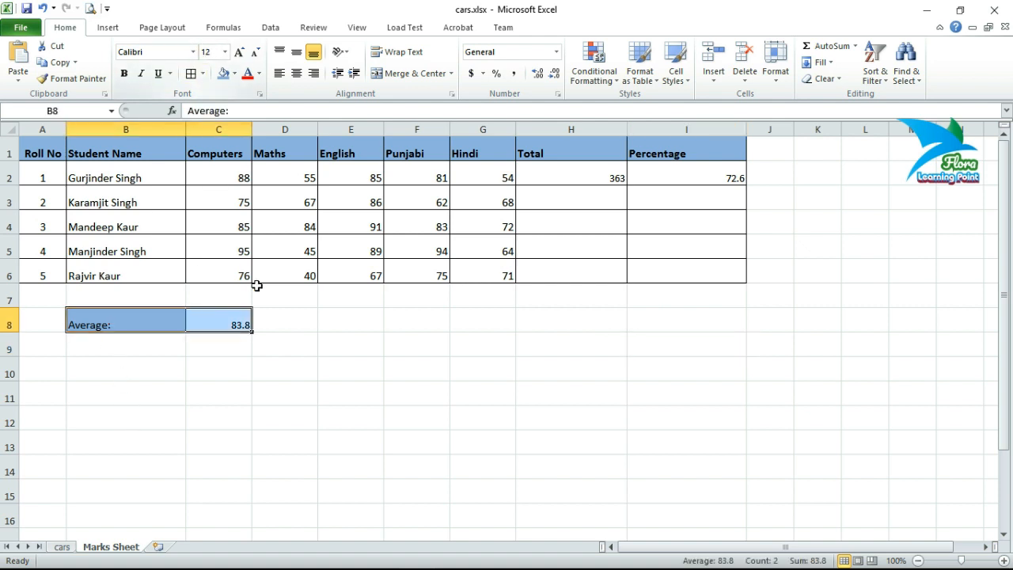
{"action": "left_click", "coordinate": [276, 336]}
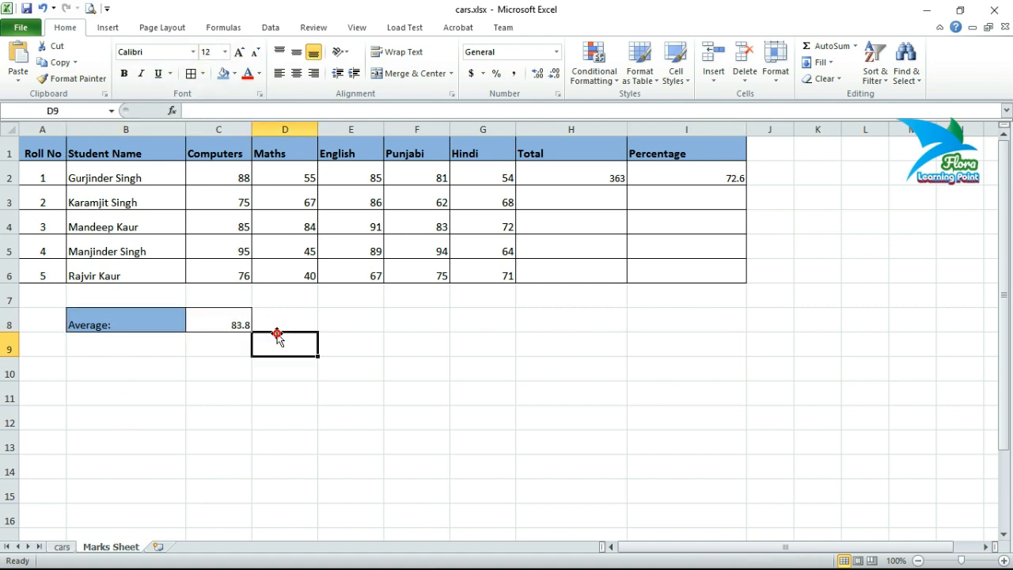
Review the total formula in cell H2 and the percentage formula in cell I2
{"action": "left_click", "coordinate": [560, 174]}
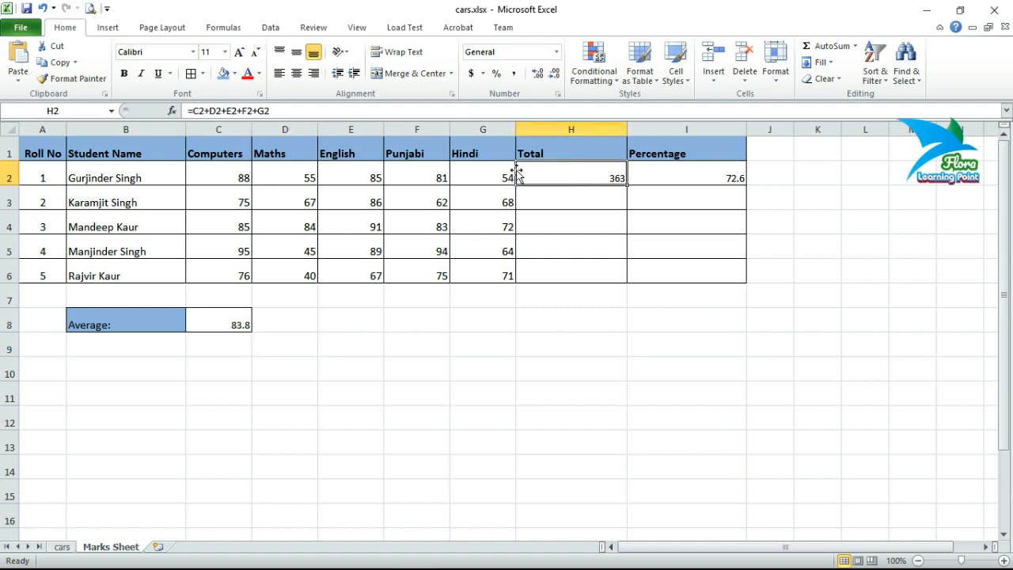
{"action": "left_click", "coordinate": [293, 111]}
{"action": "left_click_drag", "start_coordinate": [293, 111], "coordinate": [187, 111]}
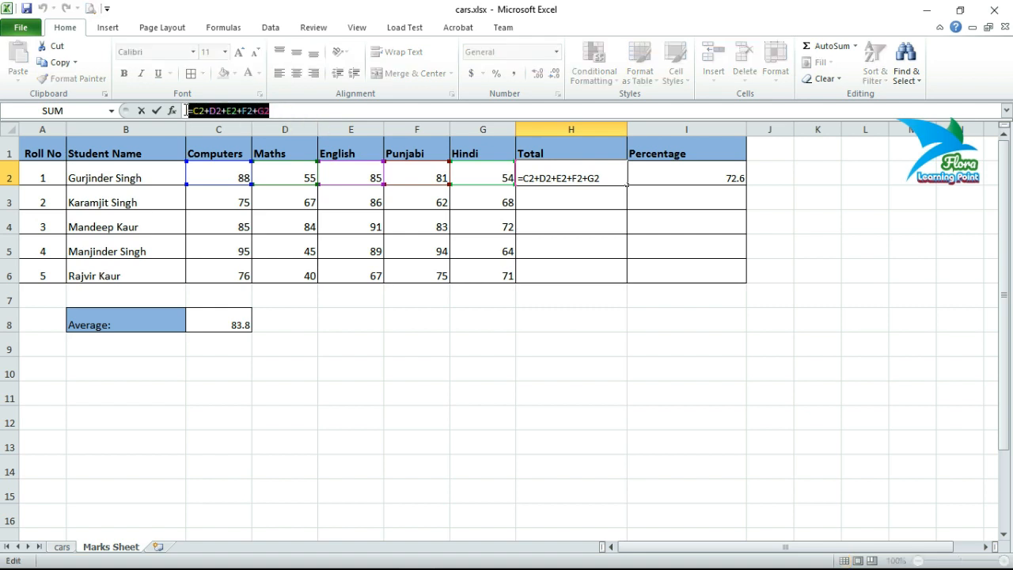
{"action": "left_click", "coordinate": [681, 178]}
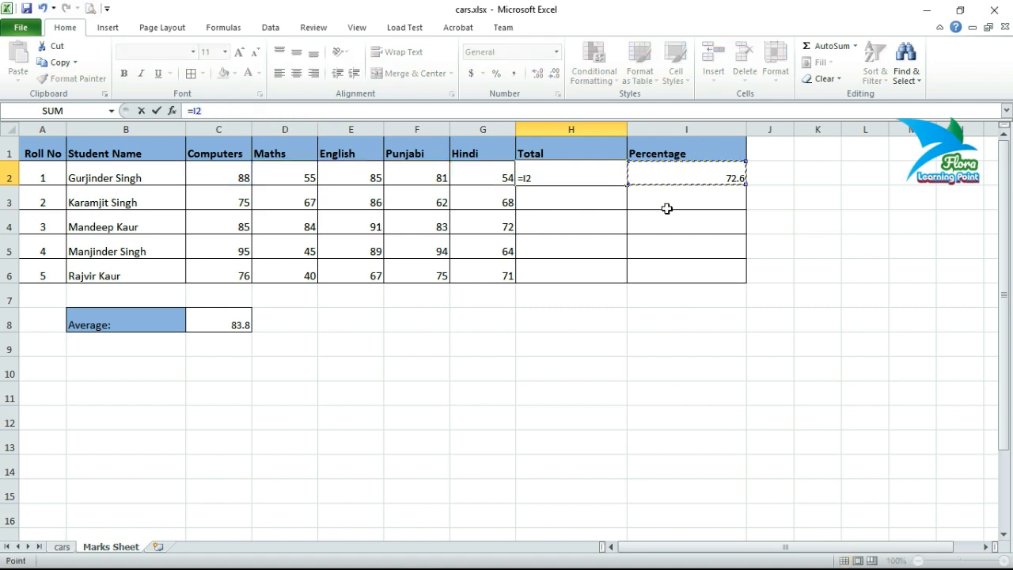
{"action": "key", "text": "Escape"}
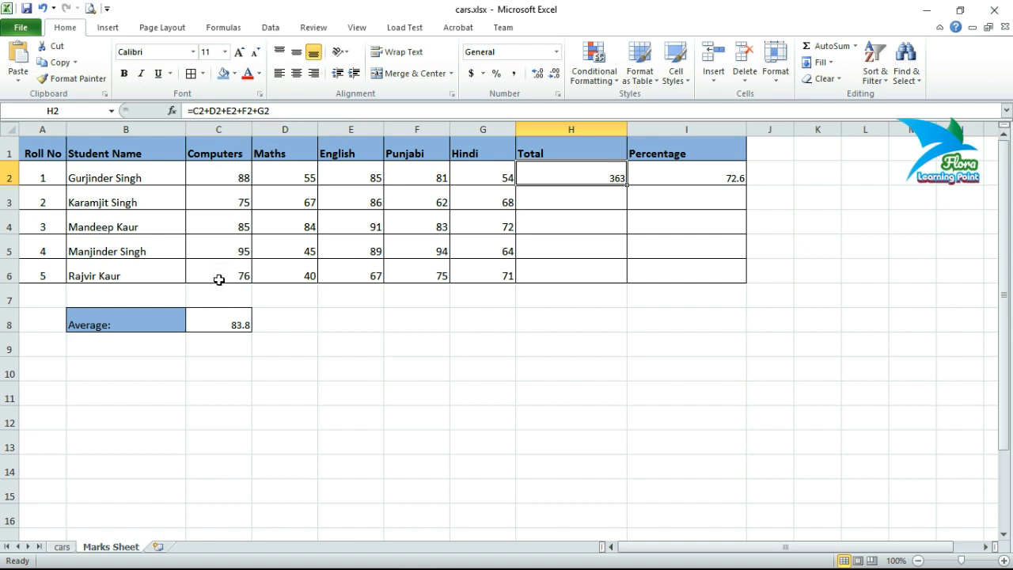
{"action": "left_click", "coordinate": [681, 175]}
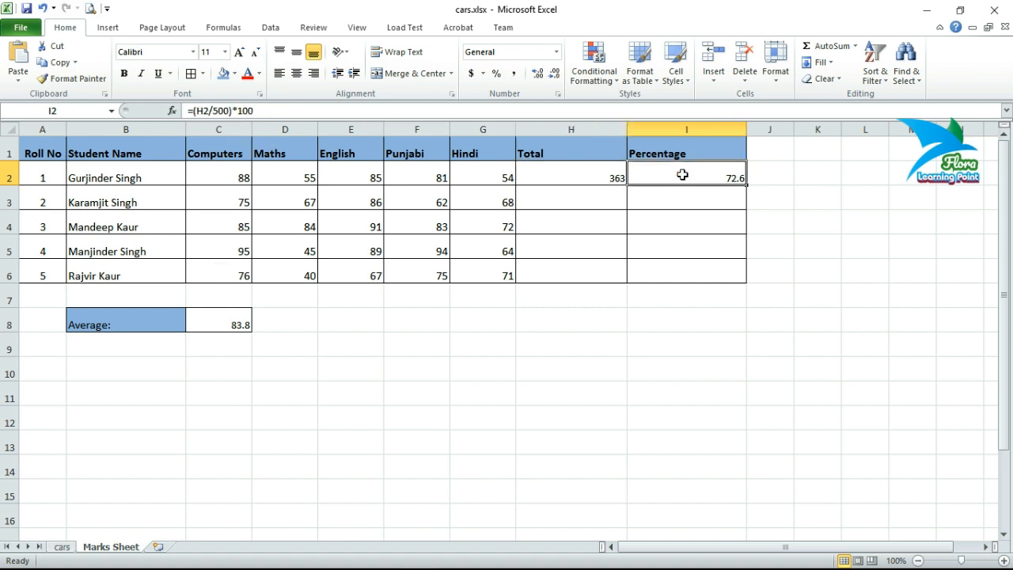